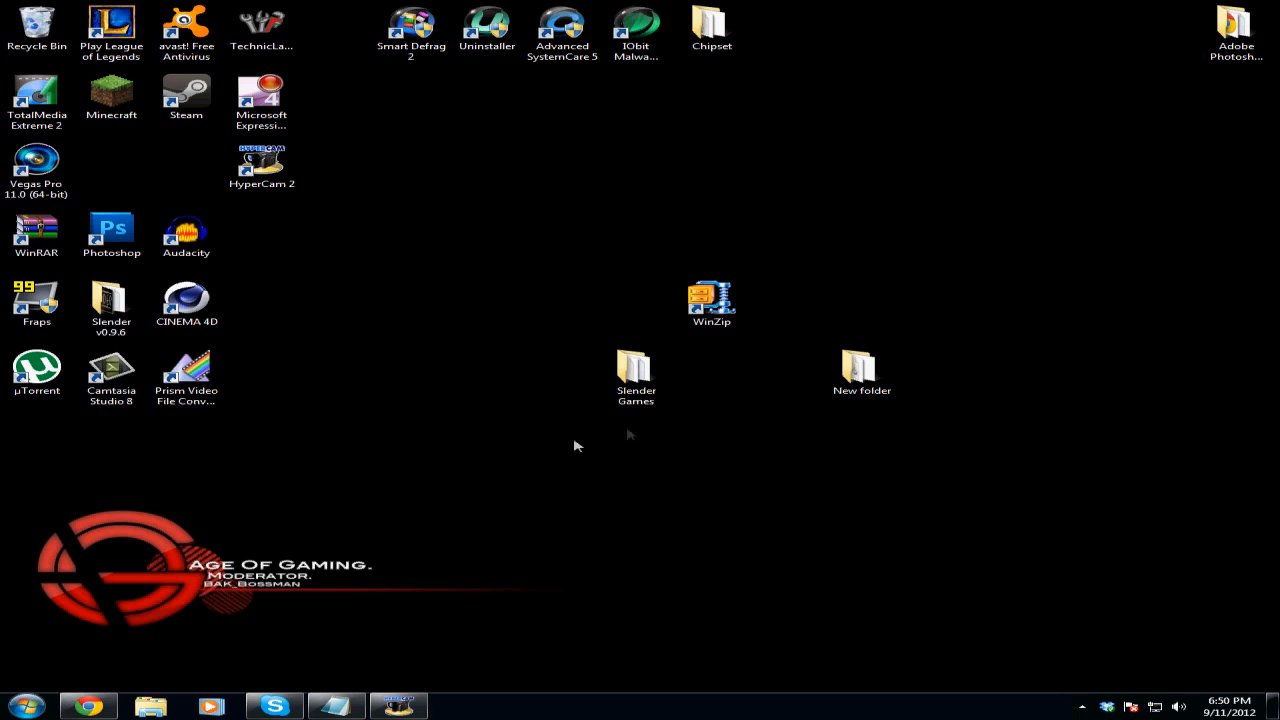
Move New folder and Slender Games lower on the desktop, side by side.
click(711, 300)
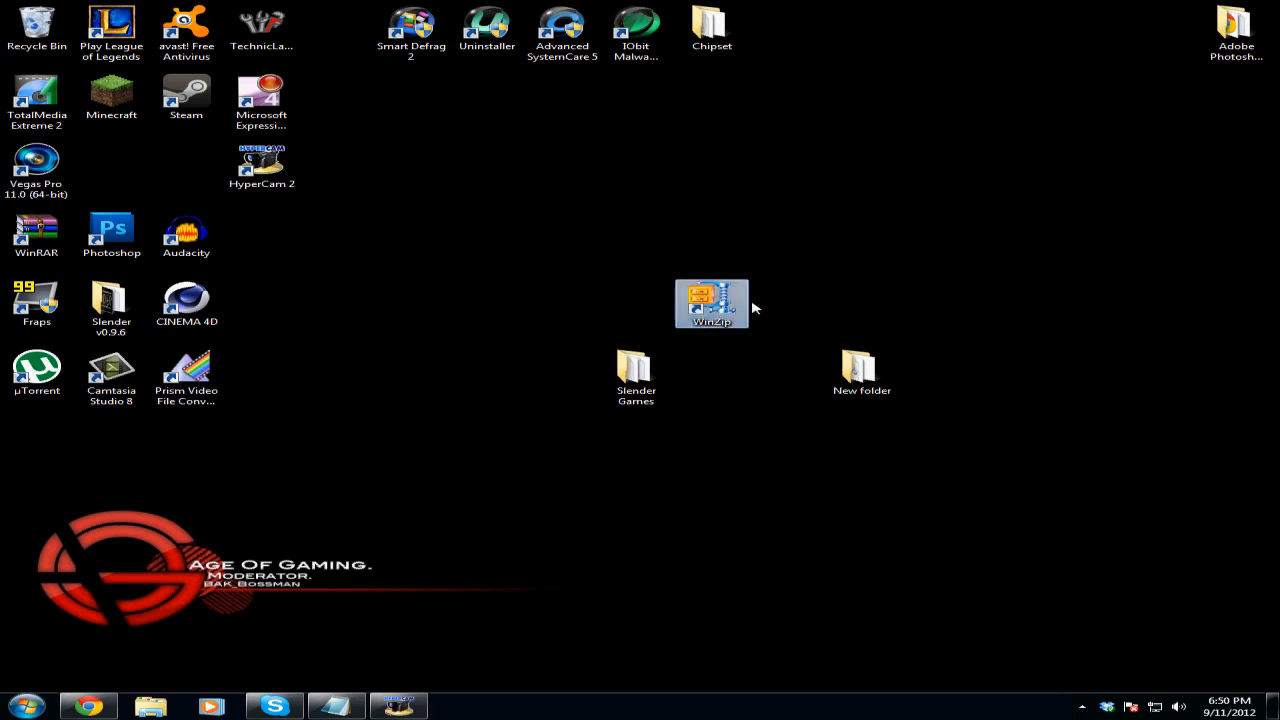
drag(862, 375, 787, 440)
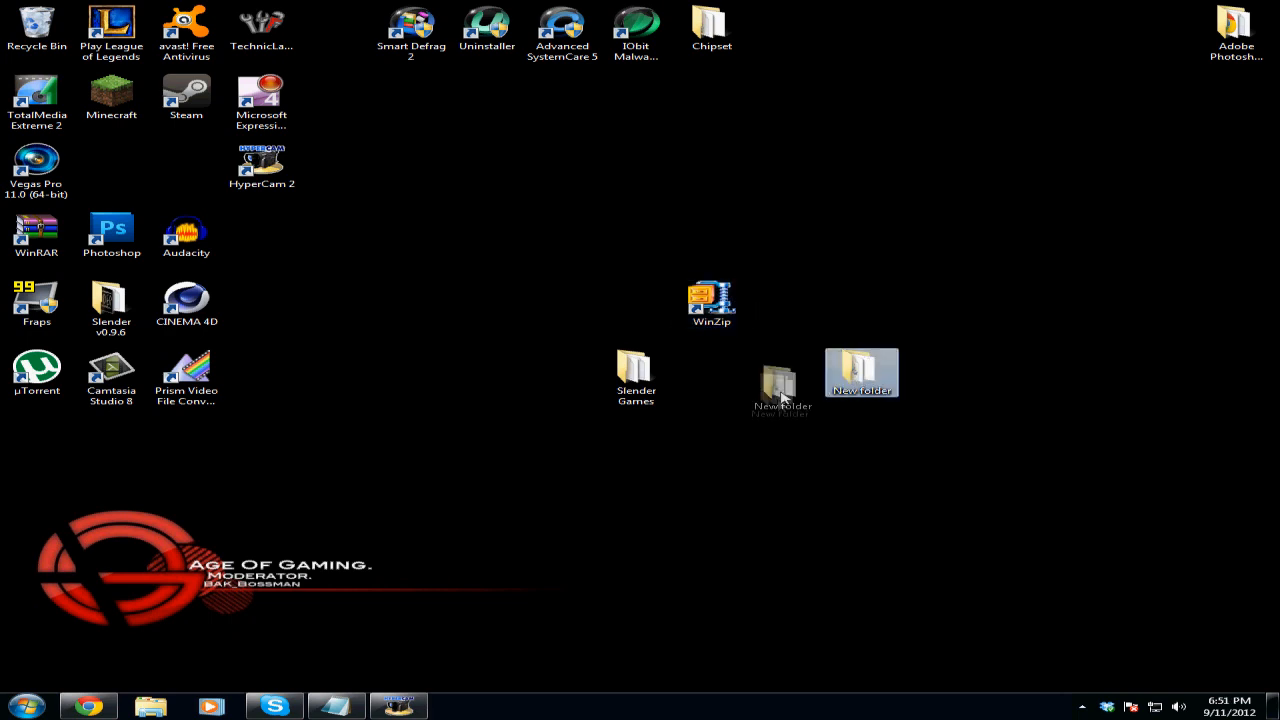
drag(637, 378, 637, 447)
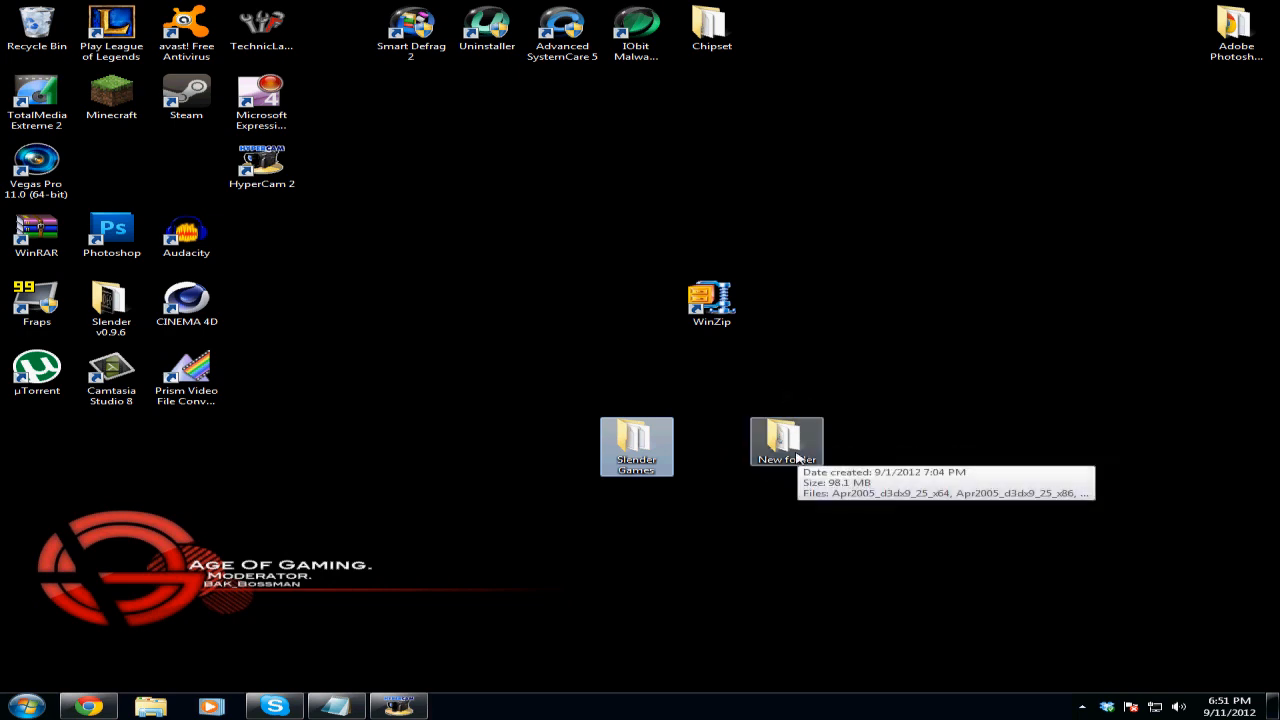
click(788, 521)
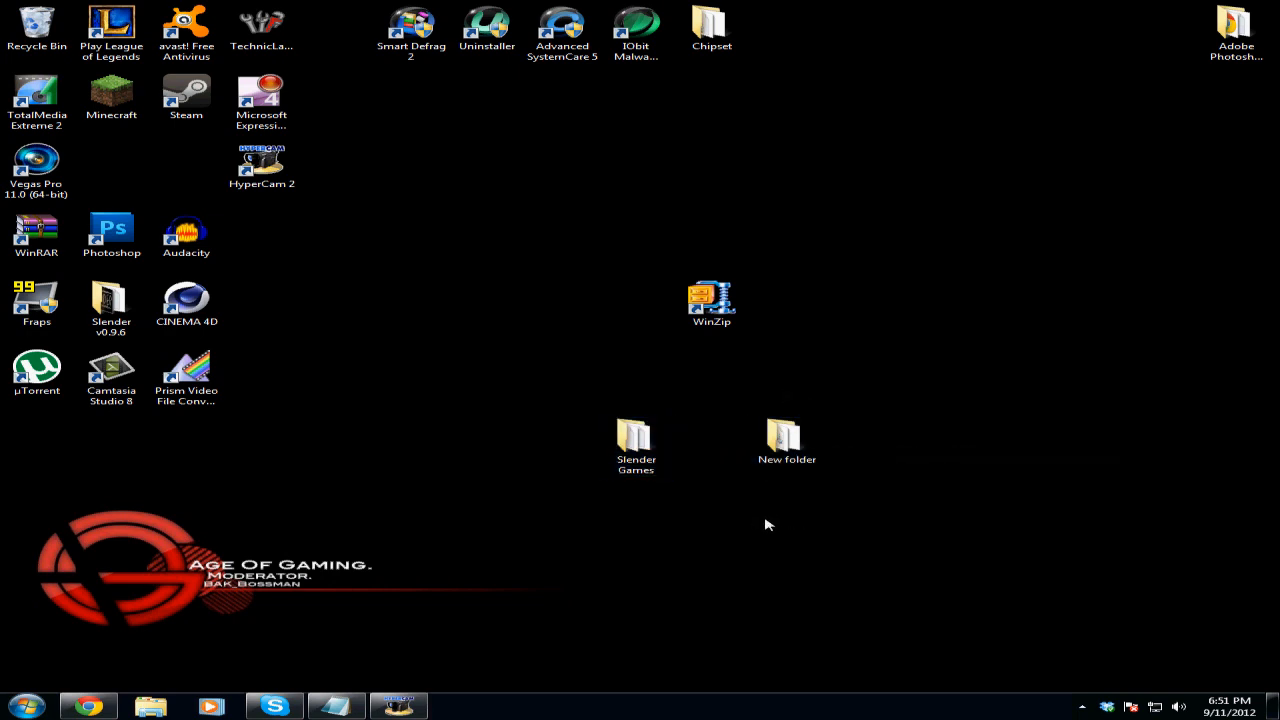
Create New folder (2) on the desktop, then delete it to the Recycle Bin.
right_click(566, 511)
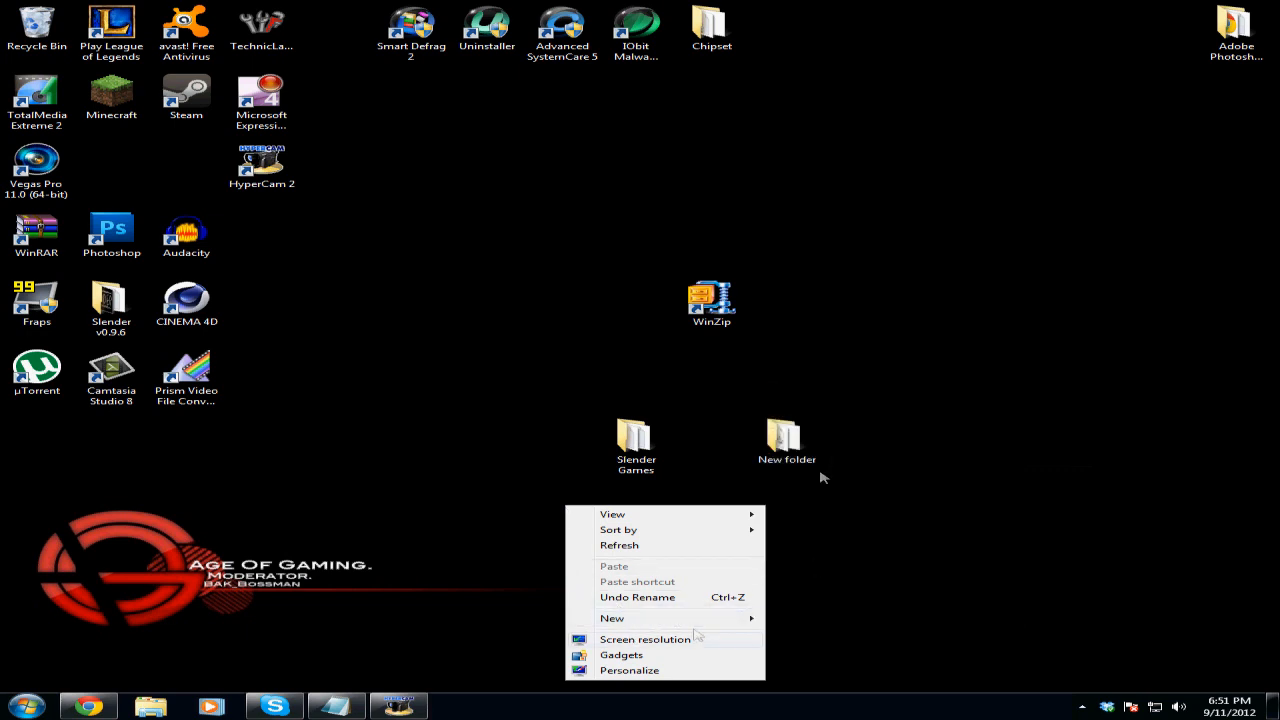
mouse_move(660, 618)
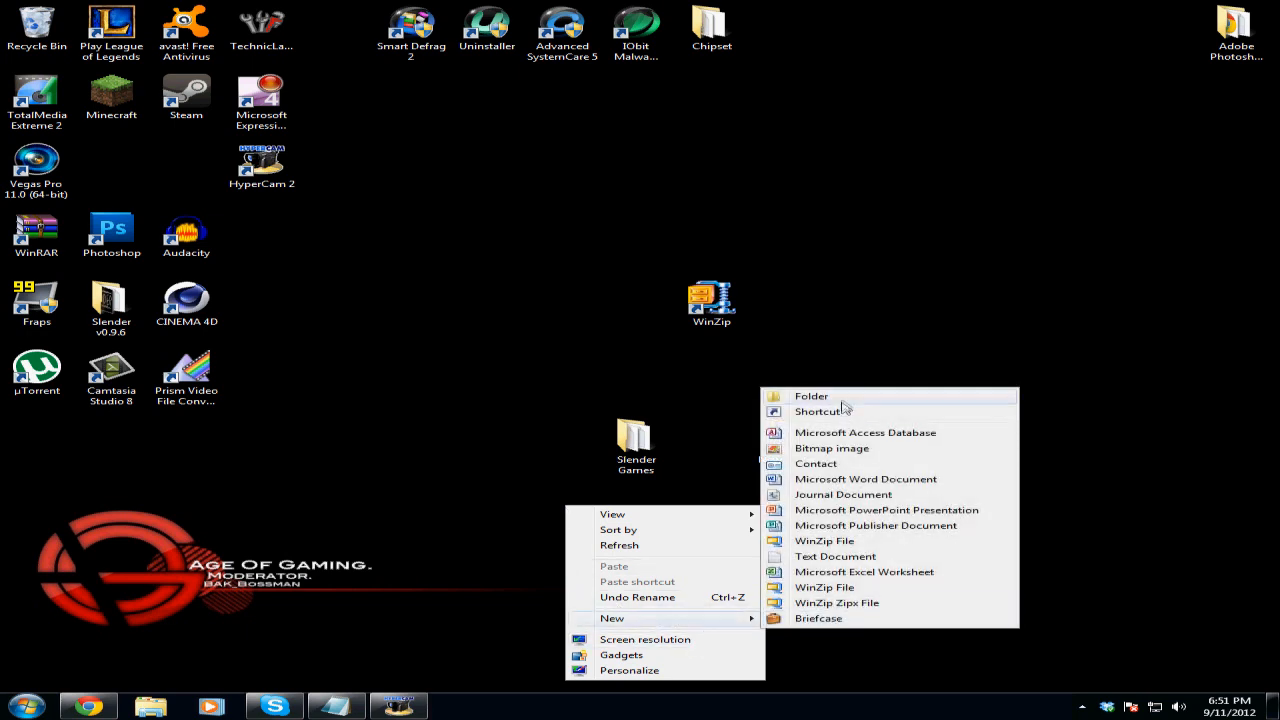
click(845, 398)
click(562, 510)
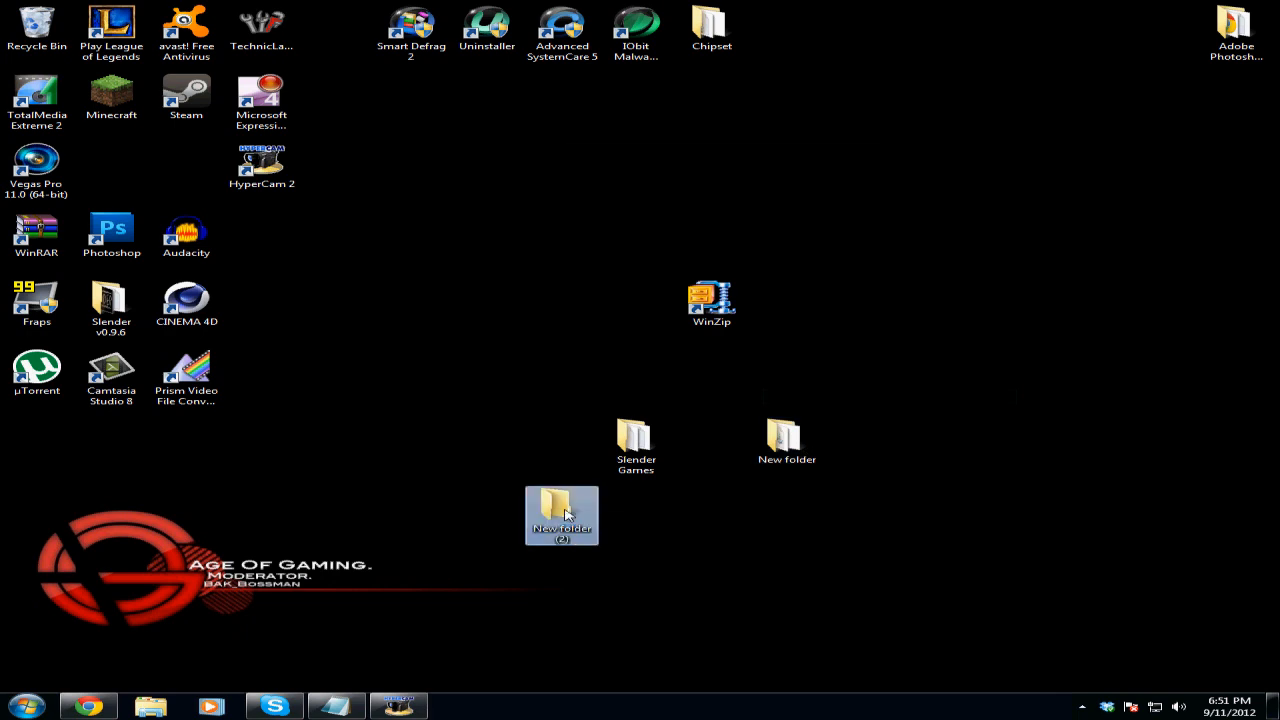
right_click(562, 510)
click(615, 462)
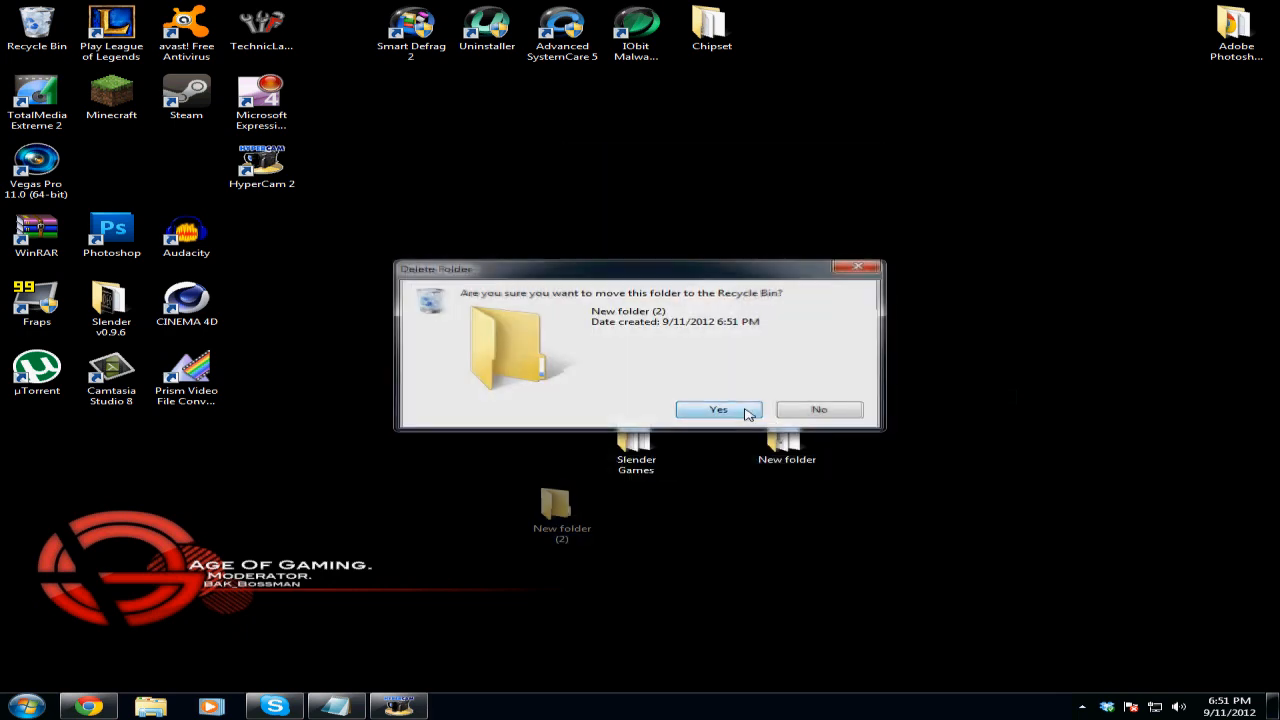
click(689, 409)
click(787, 442)
click(715, 478)
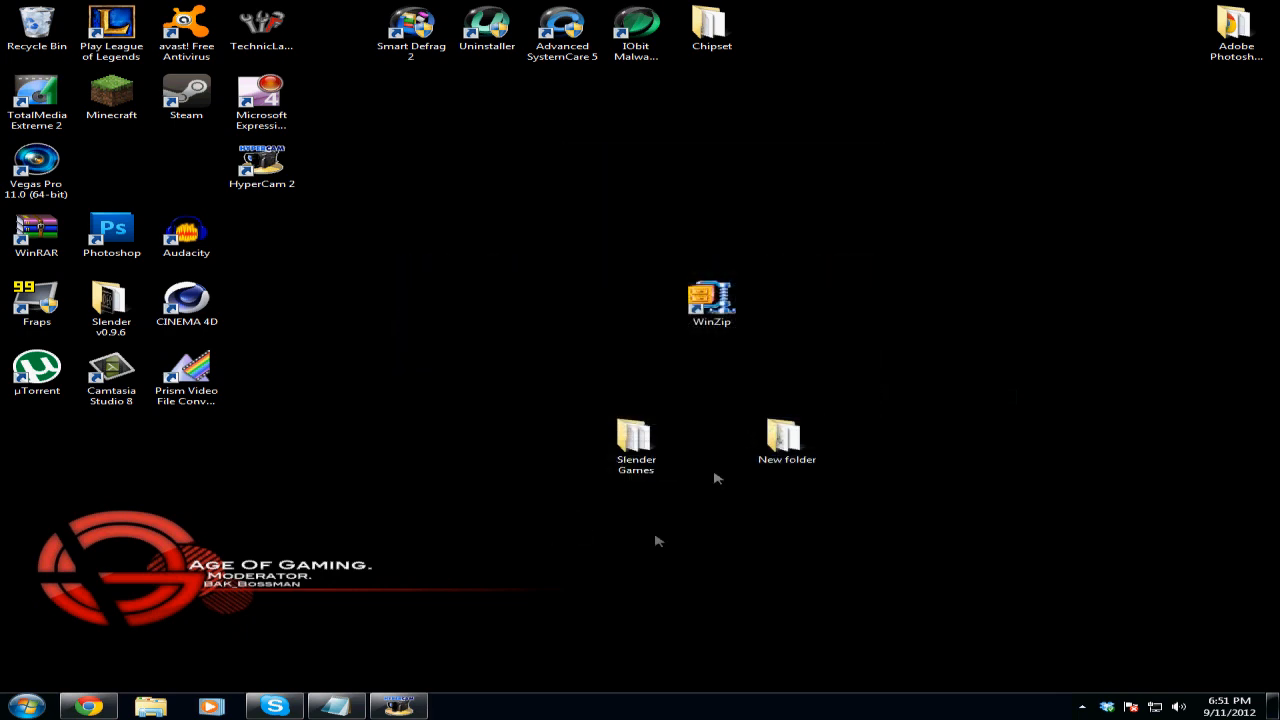
Review the slendermansshadow.com address in the notes and minimize Notepad.
click(340, 707)
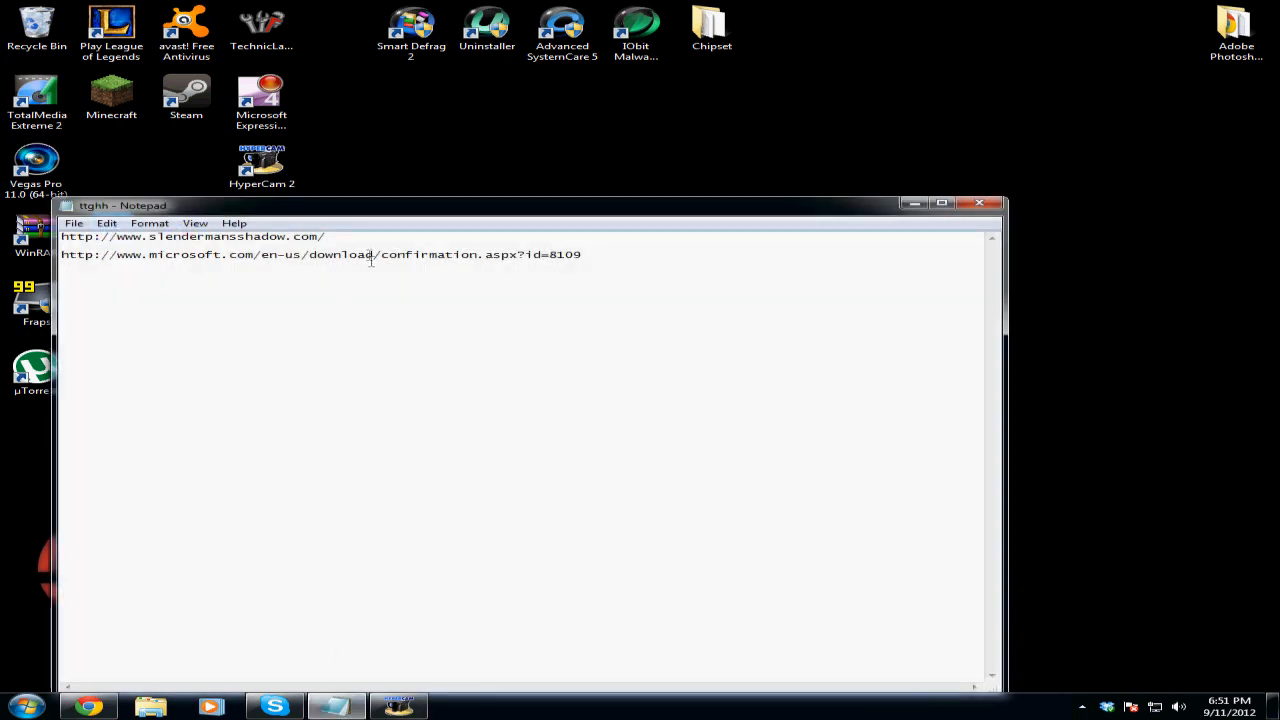
drag(327, 237, 72, 240)
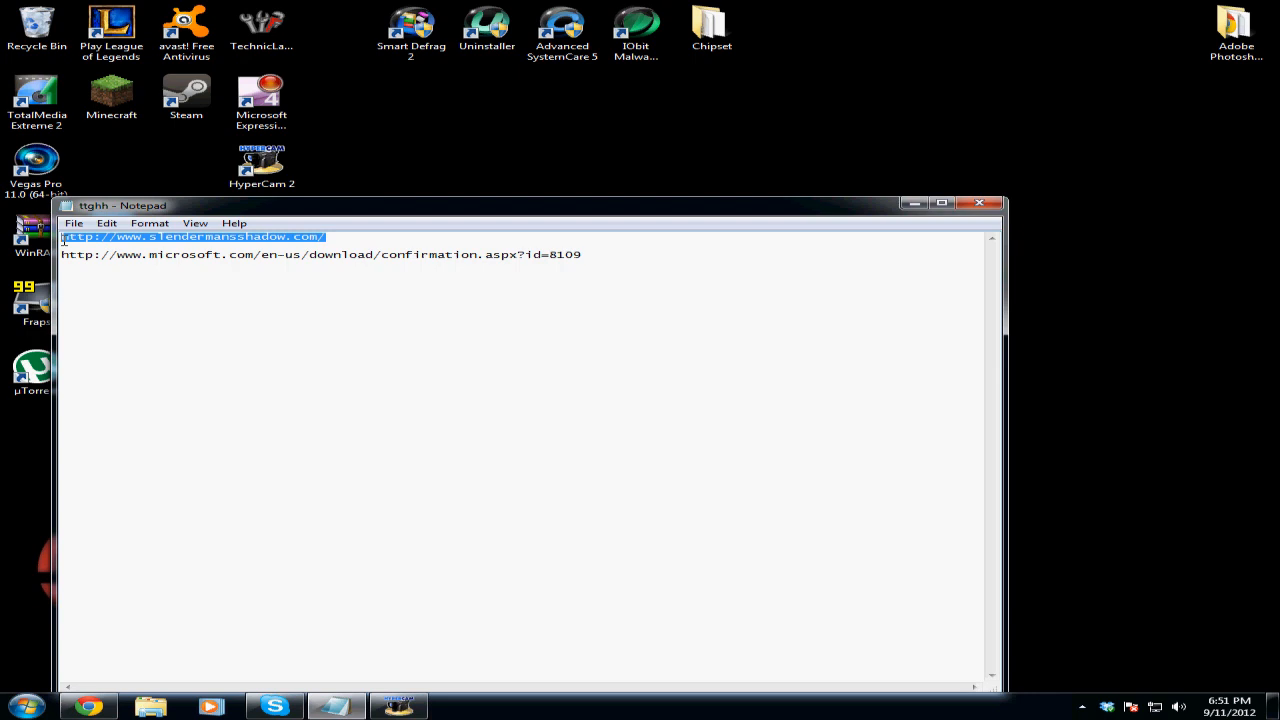
click(329, 240)
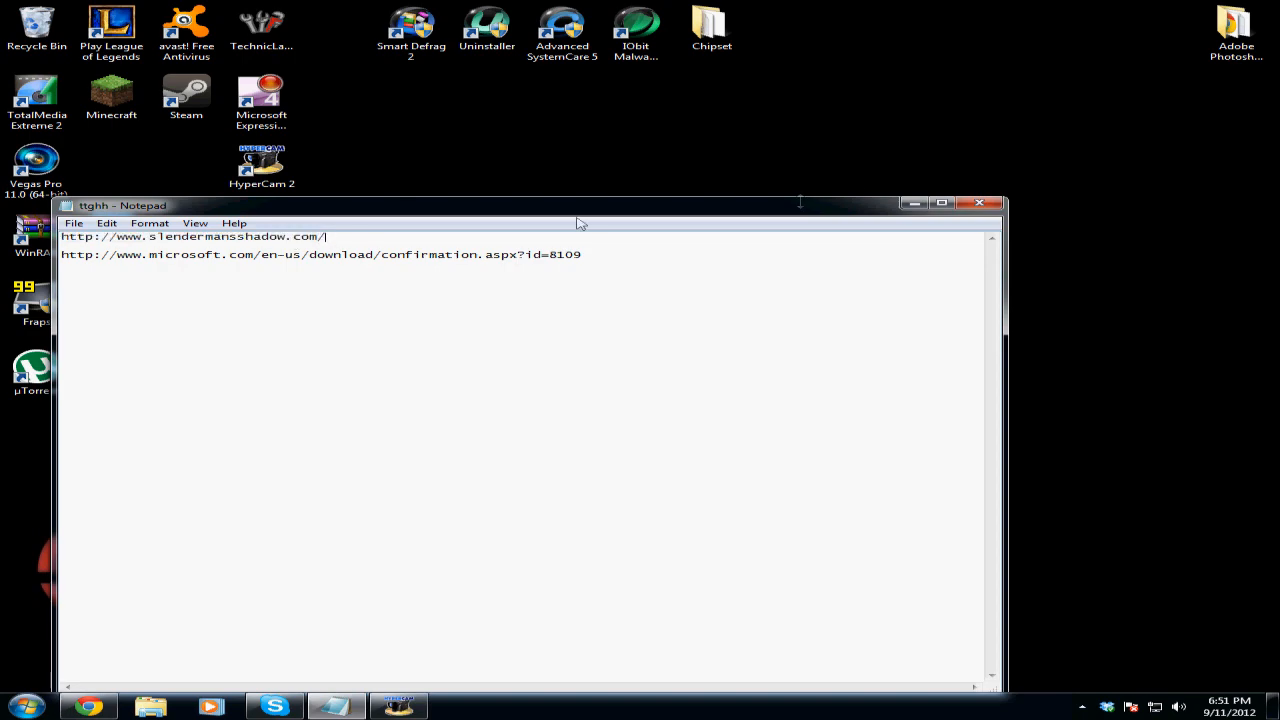
click(913, 205)
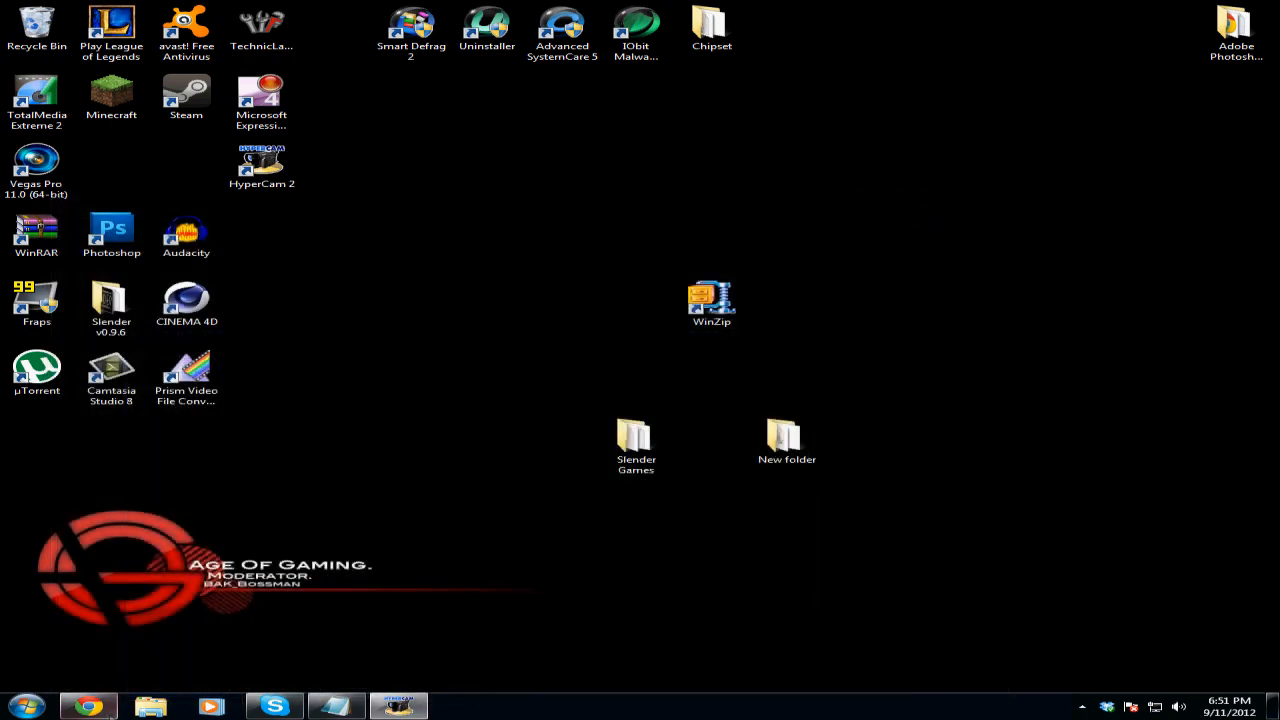
From the Slenderman's Shadow site, follow the Sanatorium (v1.4) download link.
click(89, 707)
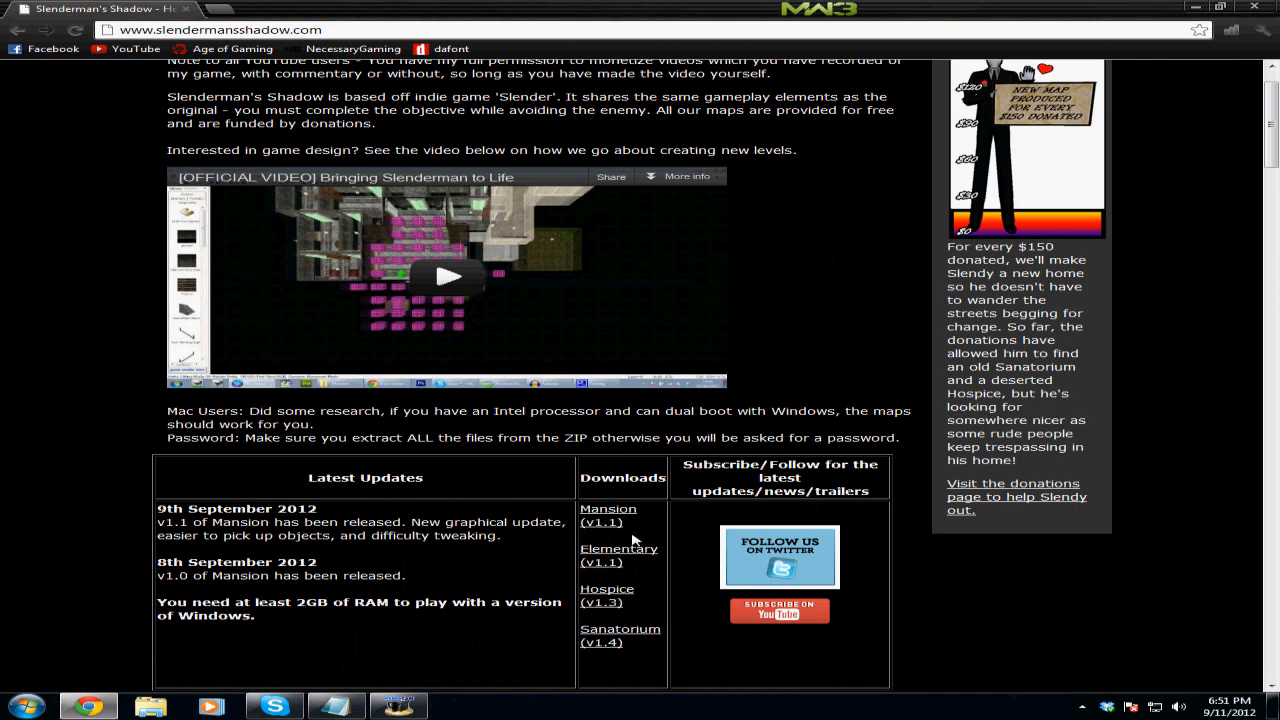
scroll(635, 533, up, 1)
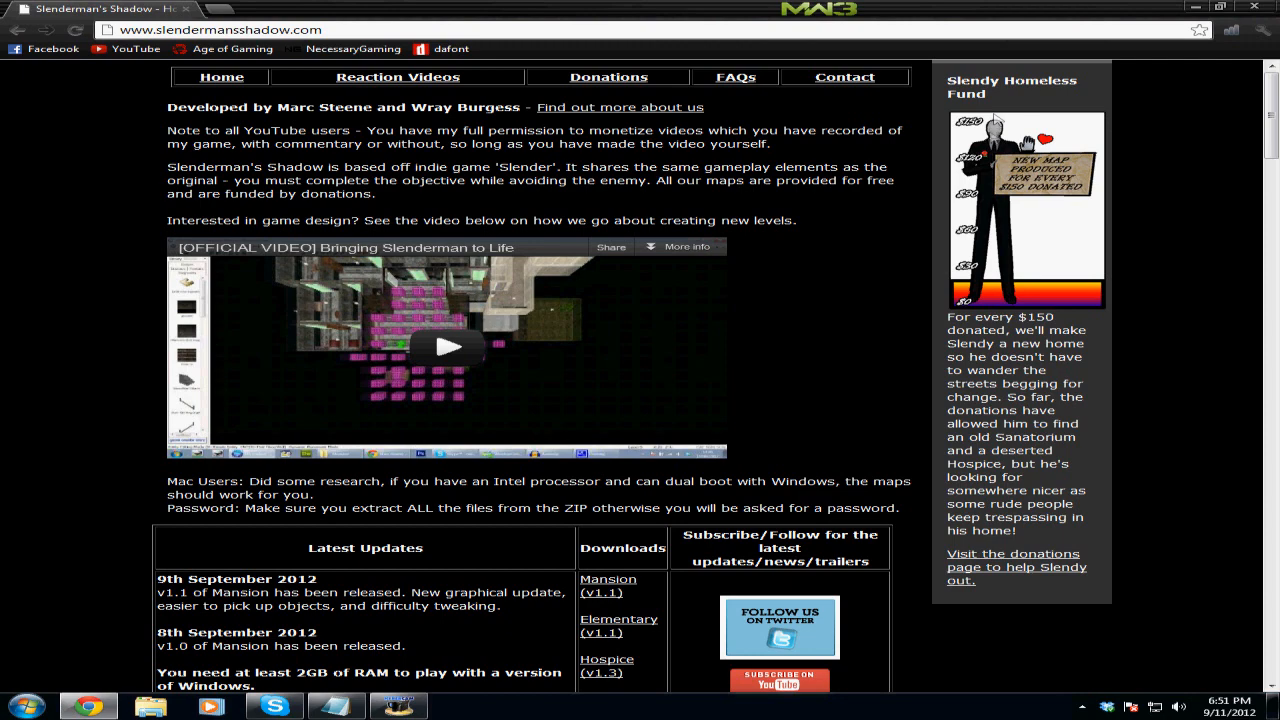
scroll(648, 540, down, 2)
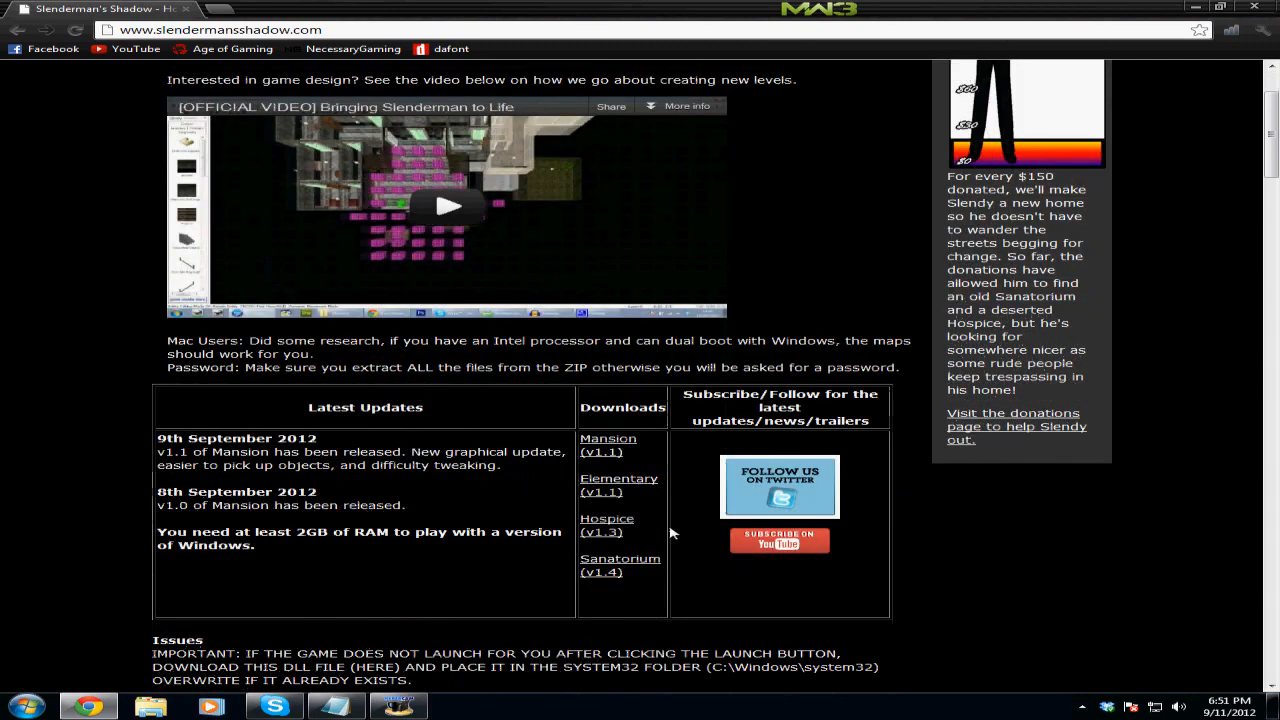
click(608, 566)
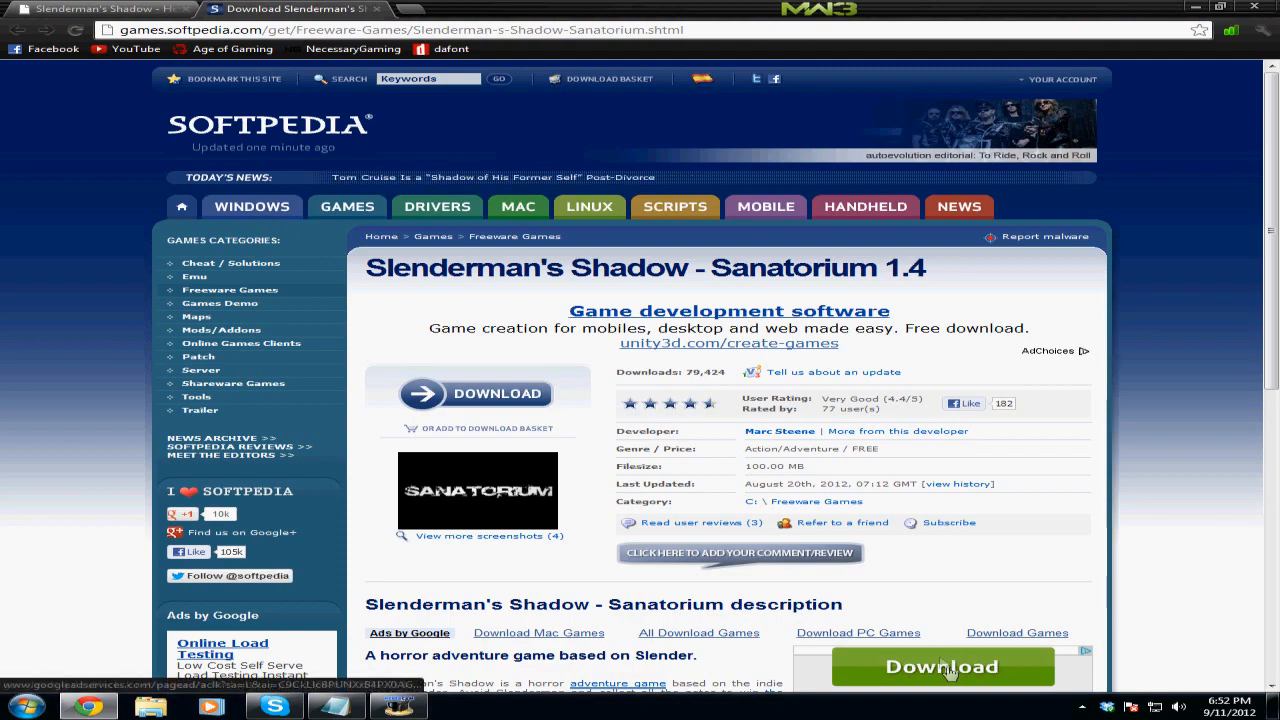
scroll(948, 668, down, 5)
scroll(700, 500, down, 3)
scroll(685, 495, up, 8)
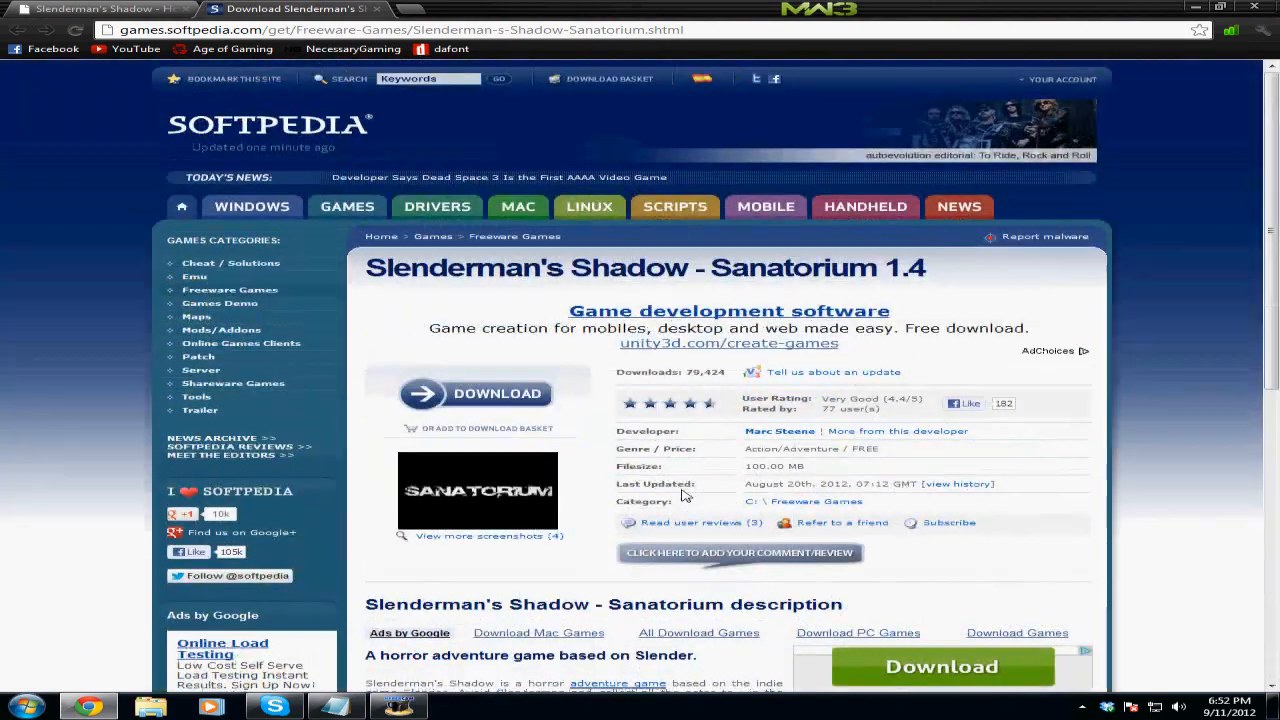
Start the Sanatorium14.zip download from Softpedia's secure US mirror, then cancel it.
click(529, 401)
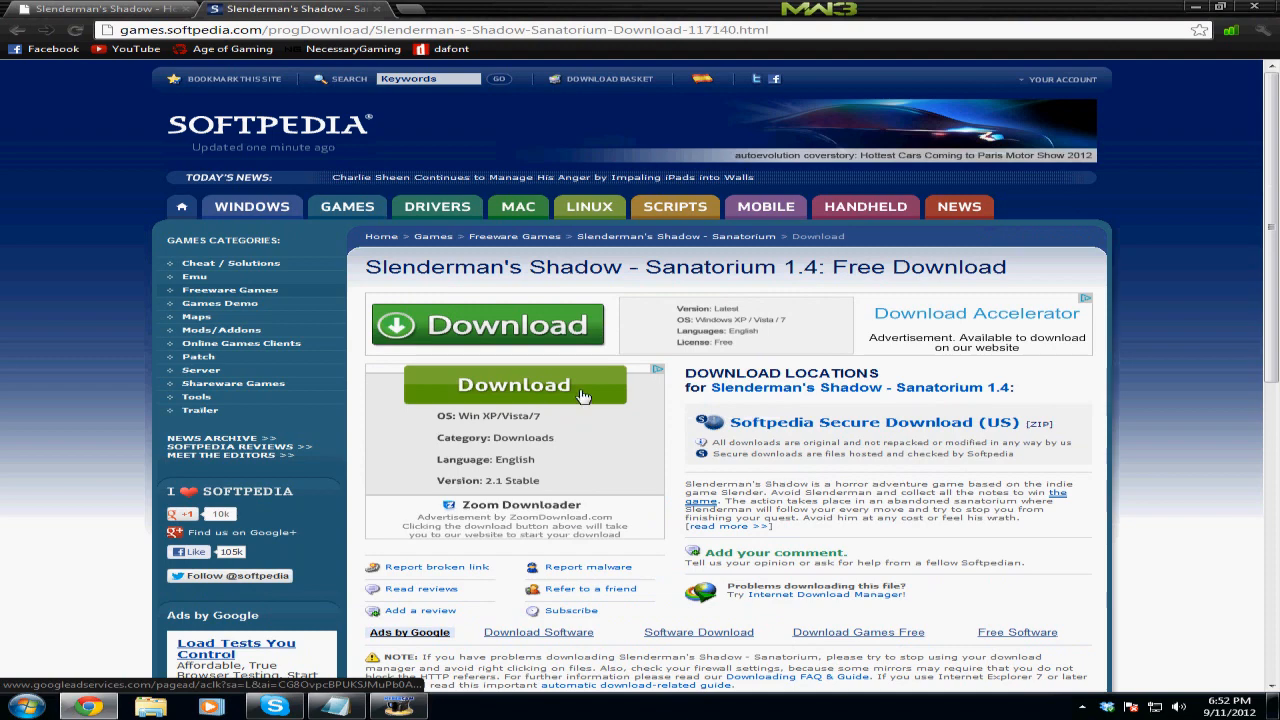
click(779, 430)
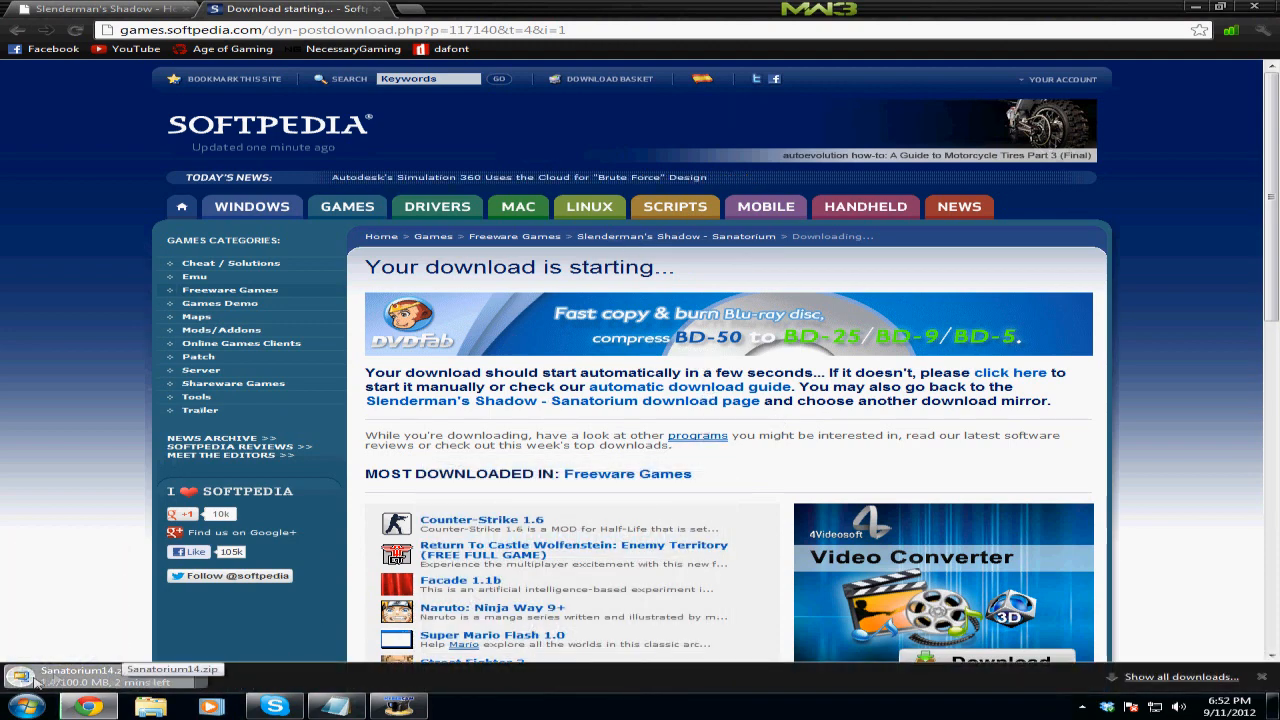
click(200, 678)
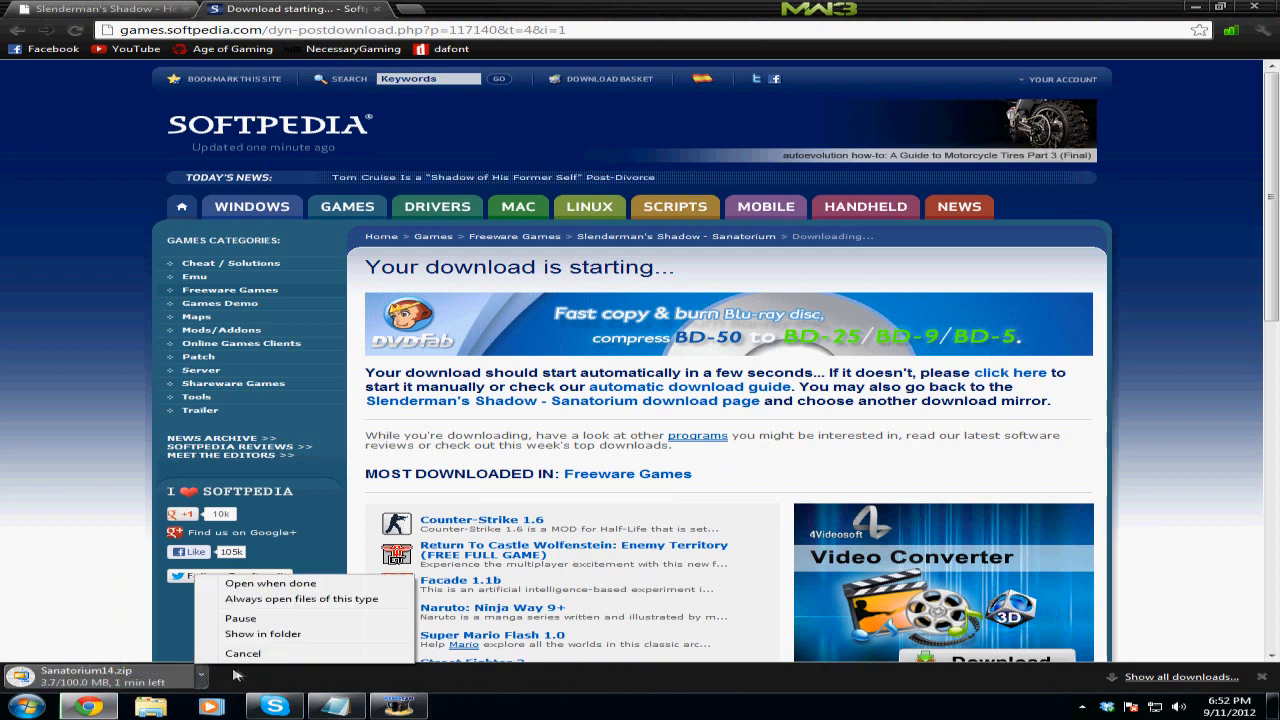
click(243, 653)
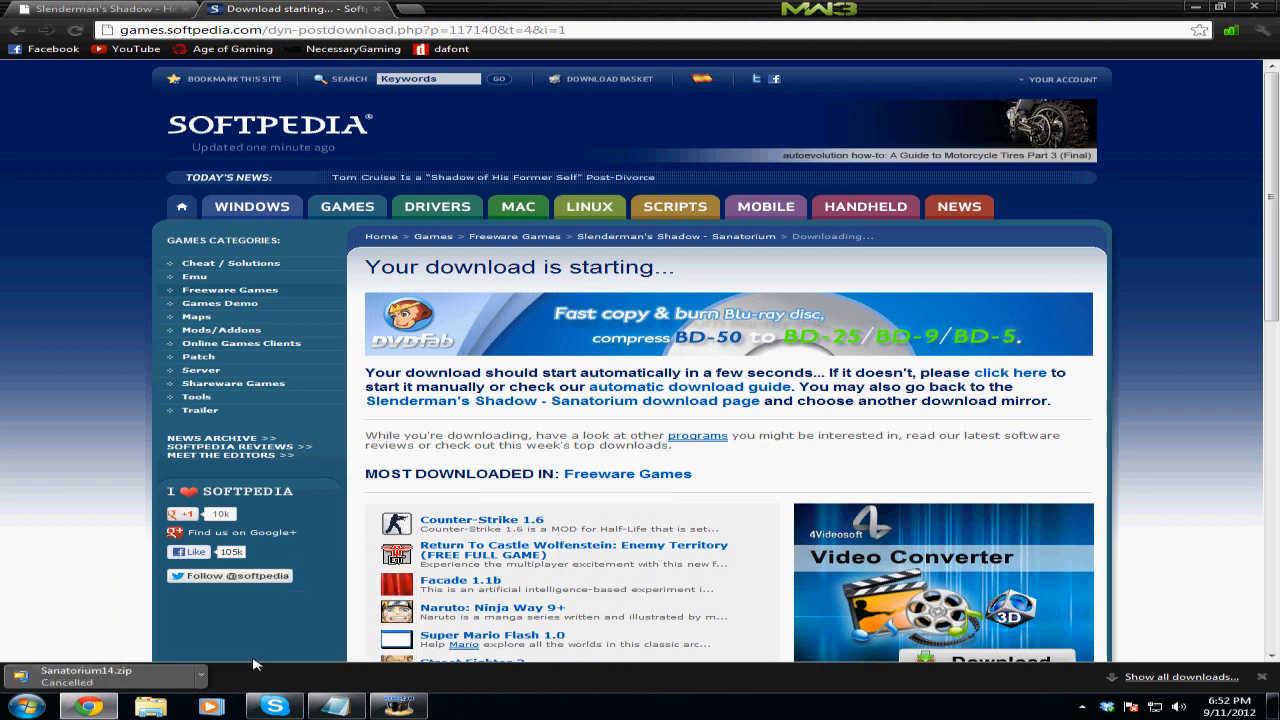
click(1261, 677)
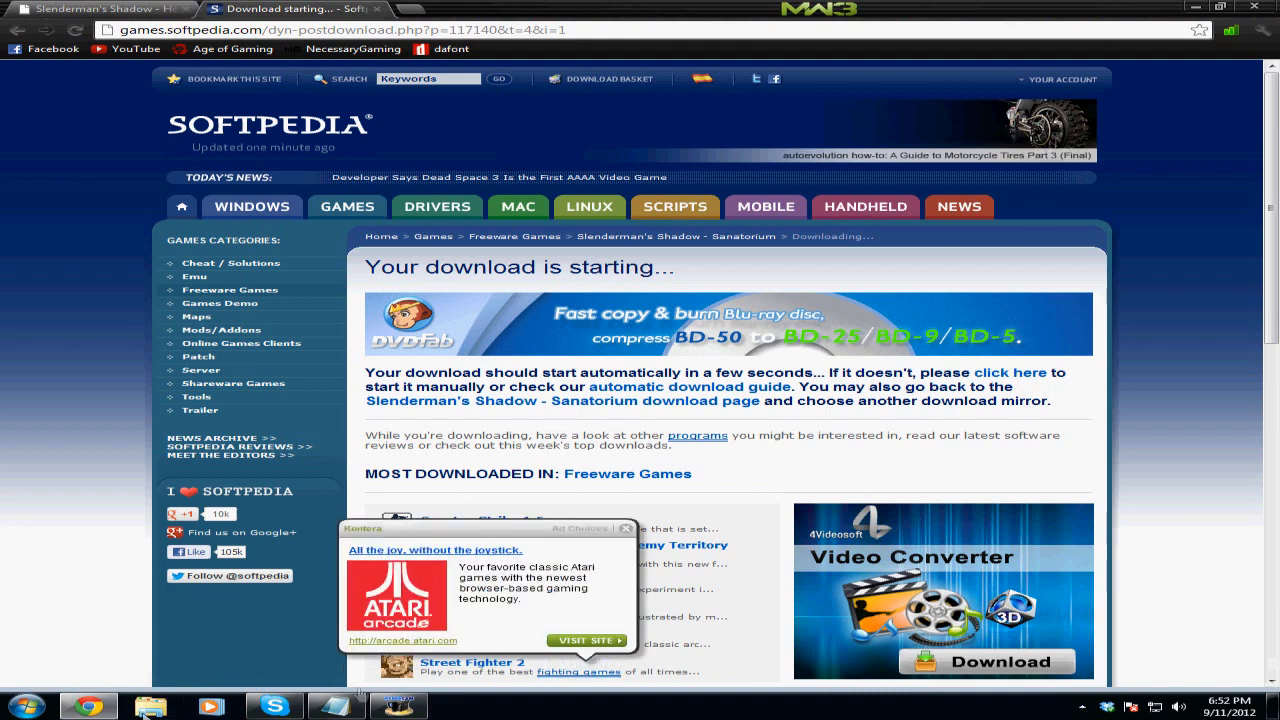
Close the Softpedia tab and open Sanatorium14.zip from the Downloads folder in WinZip.
click(376, 9)
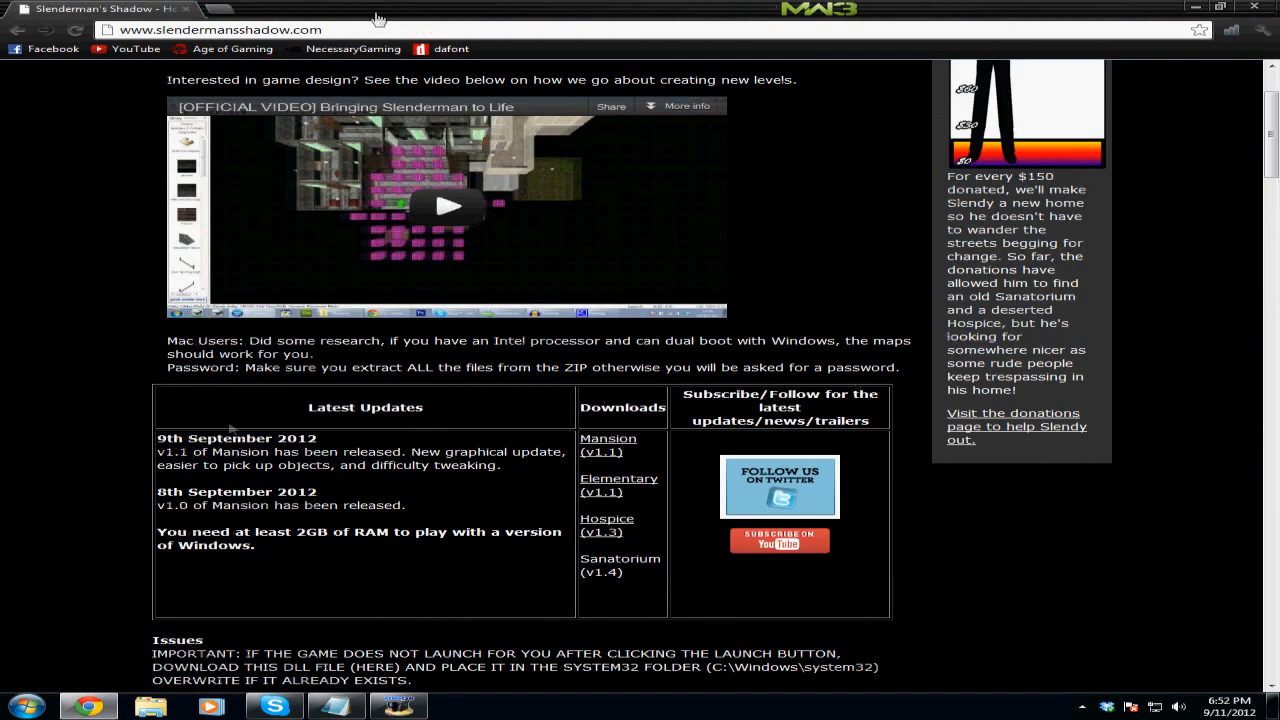
click(150, 707)
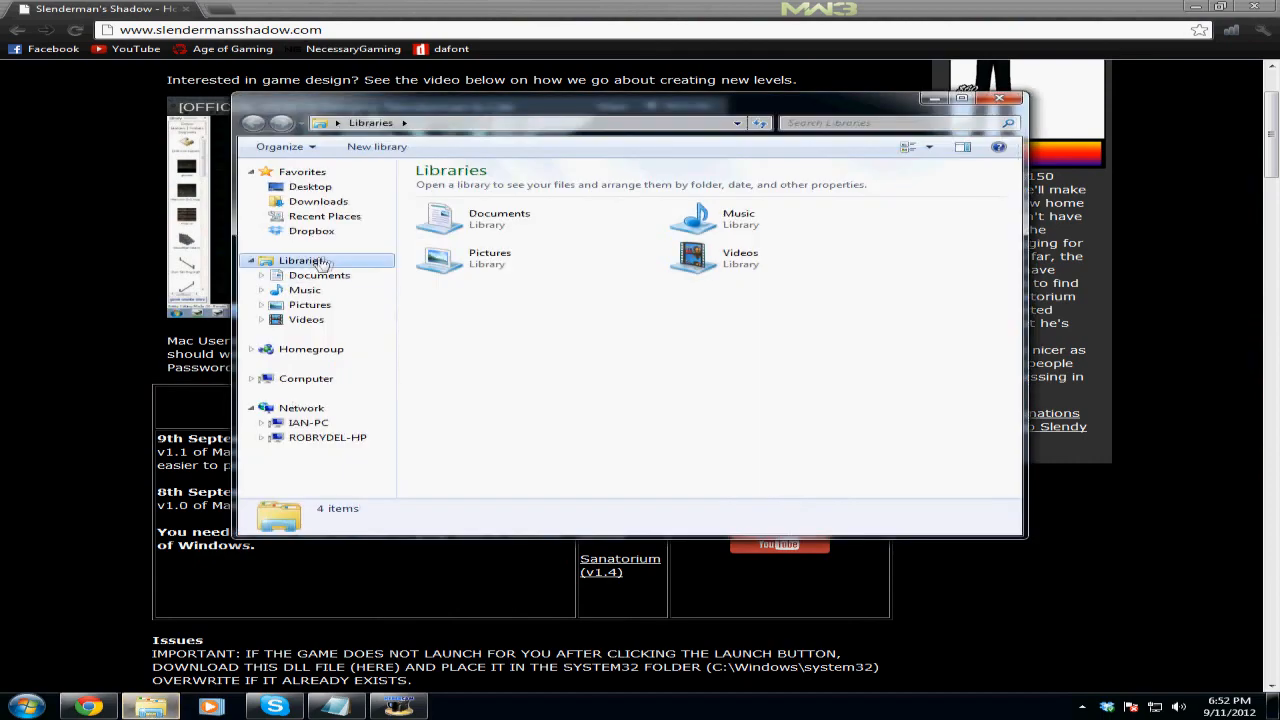
click(318, 201)
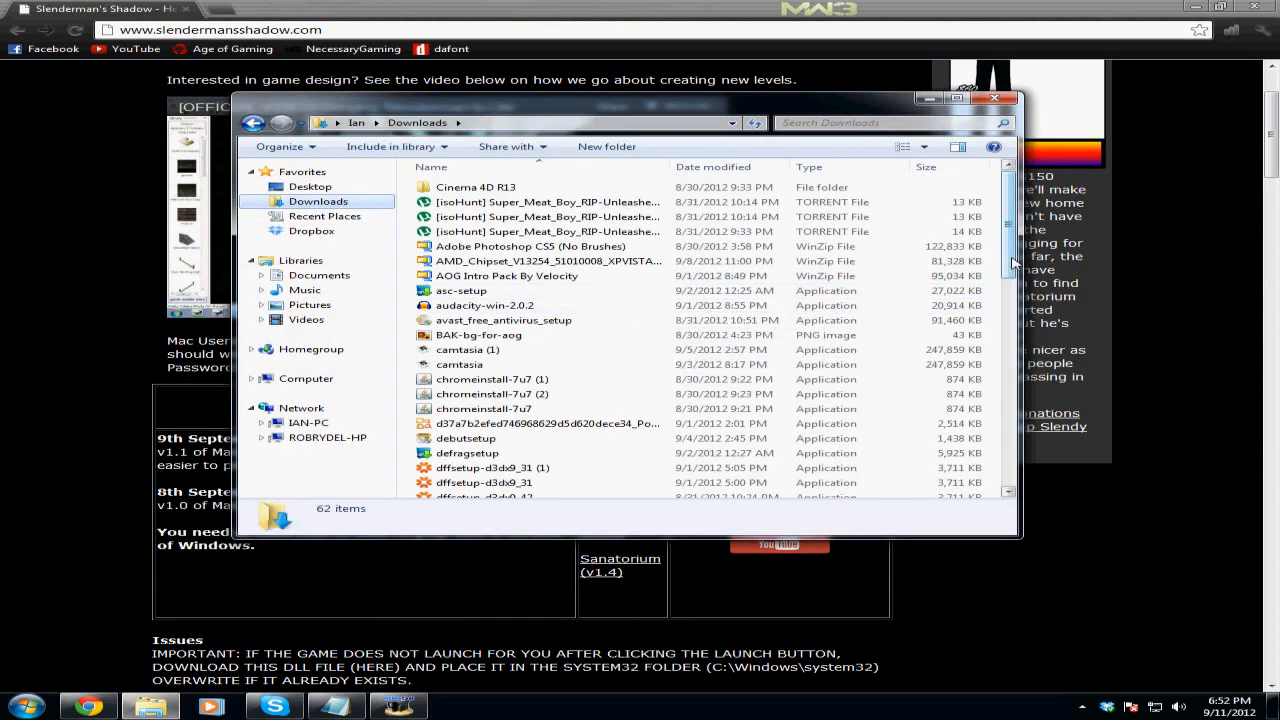
drag(1010, 210, 1010, 420)
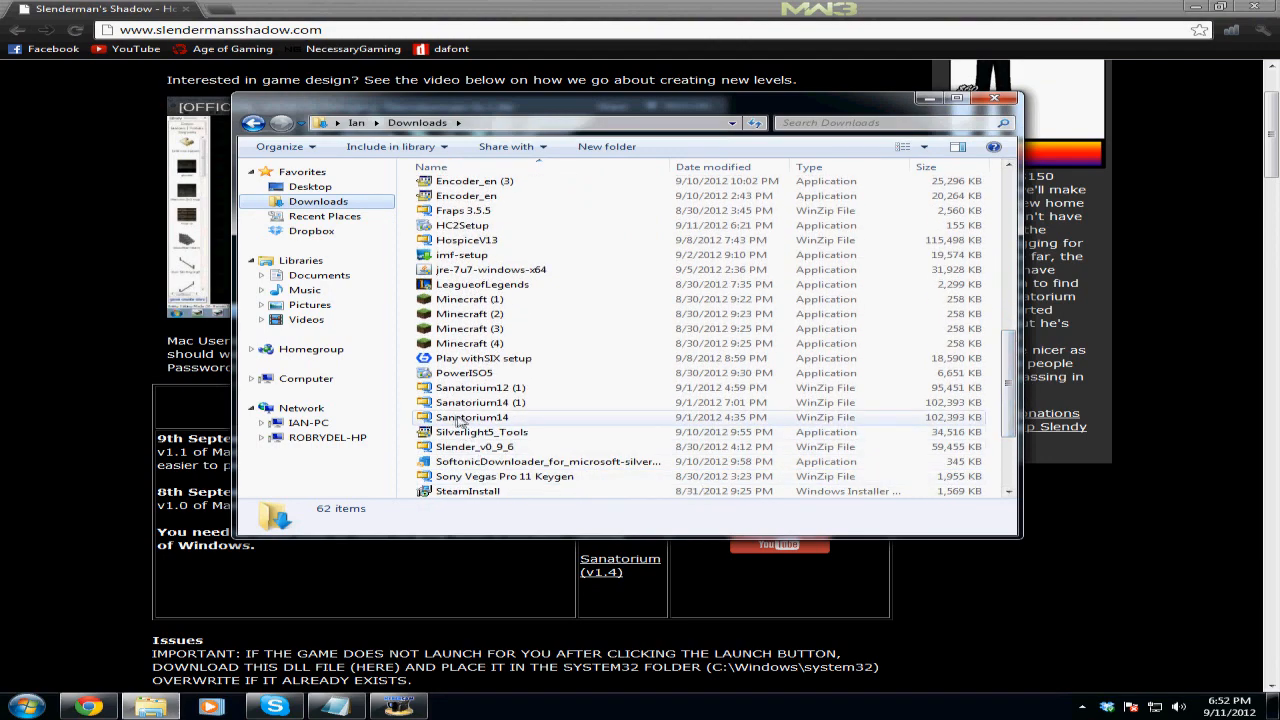
mouse_move(472, 417)
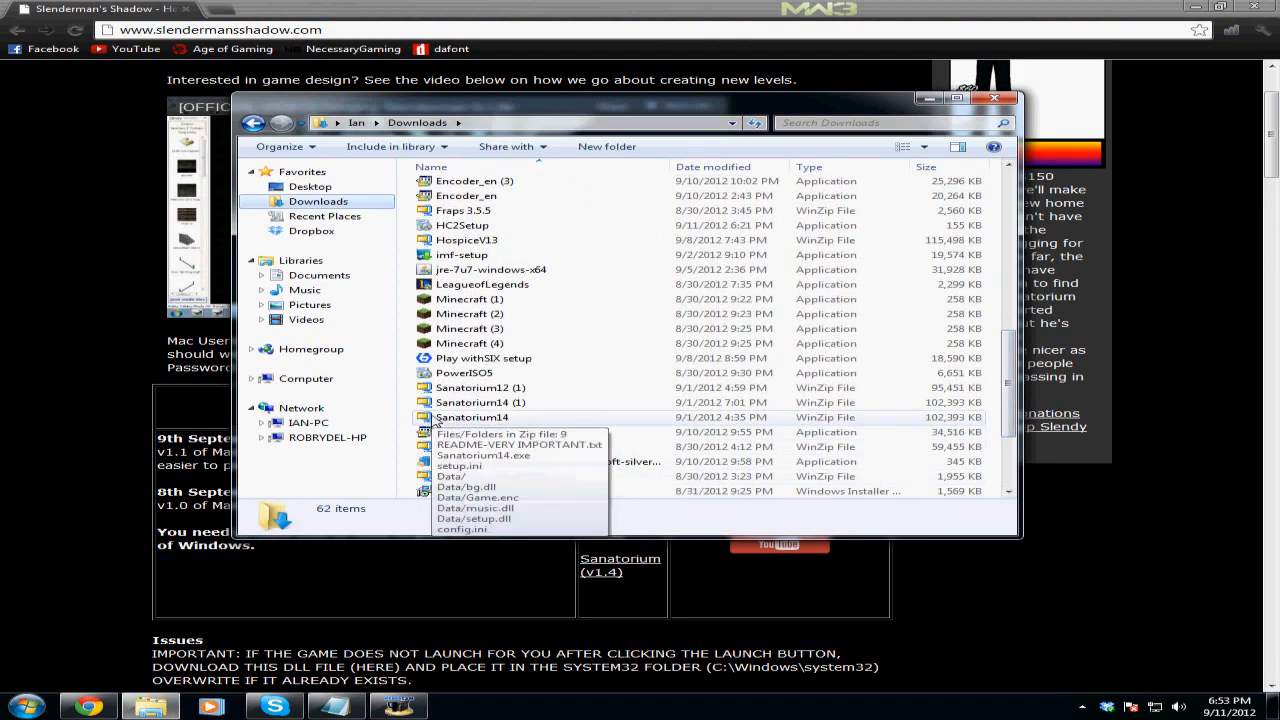
click(437, 417)
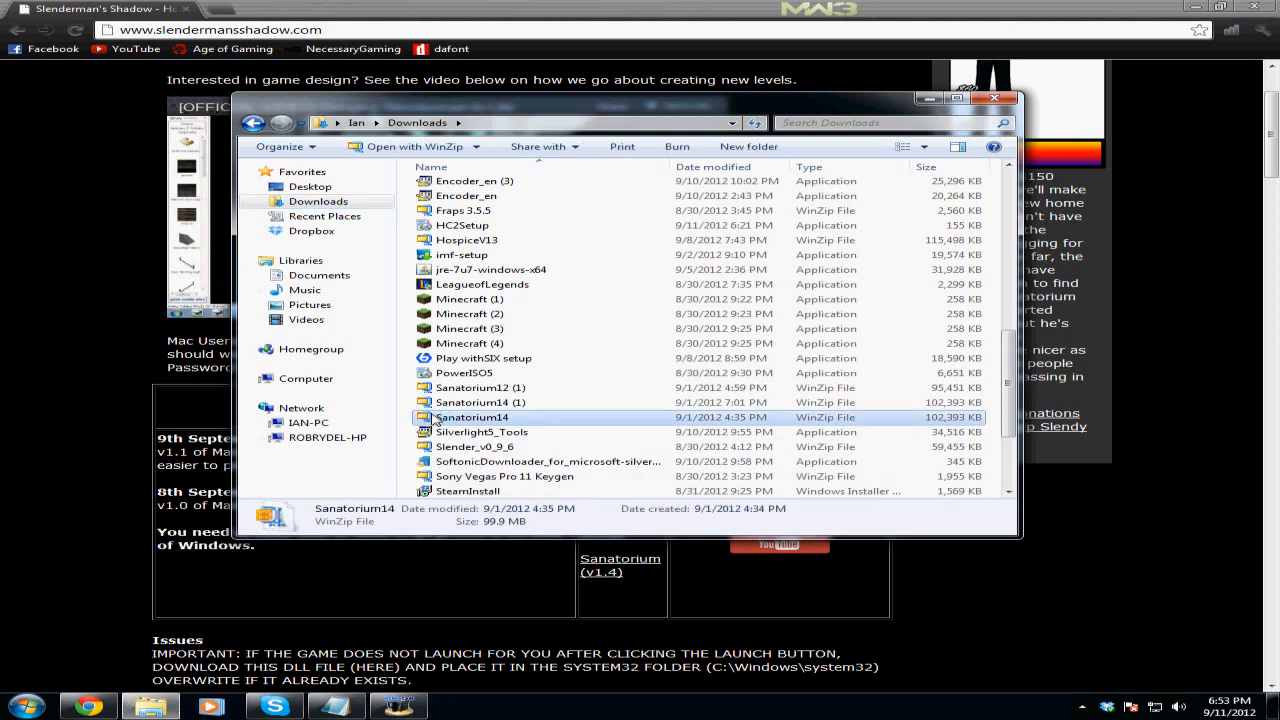
double_click(437, 417)
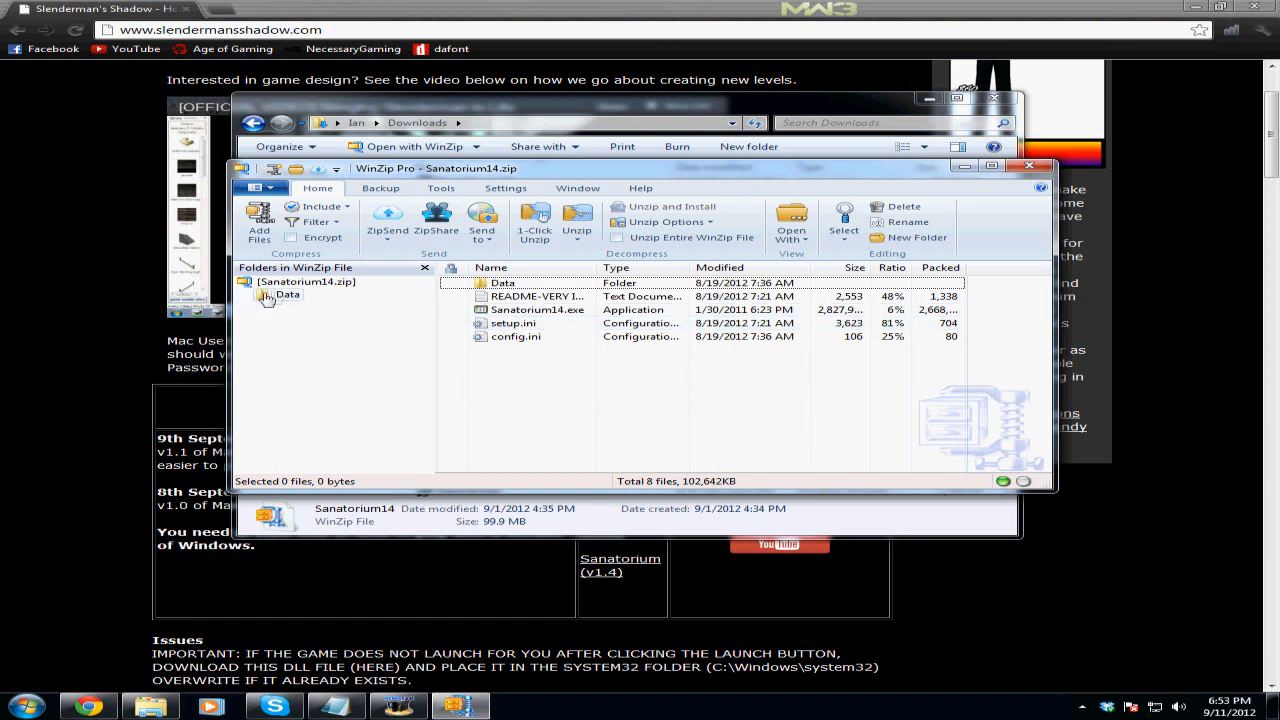
Extract all of Sanatorium14.zip into Desktop\Slender Games, then close WinZip and Downloads.
click(305, 282)
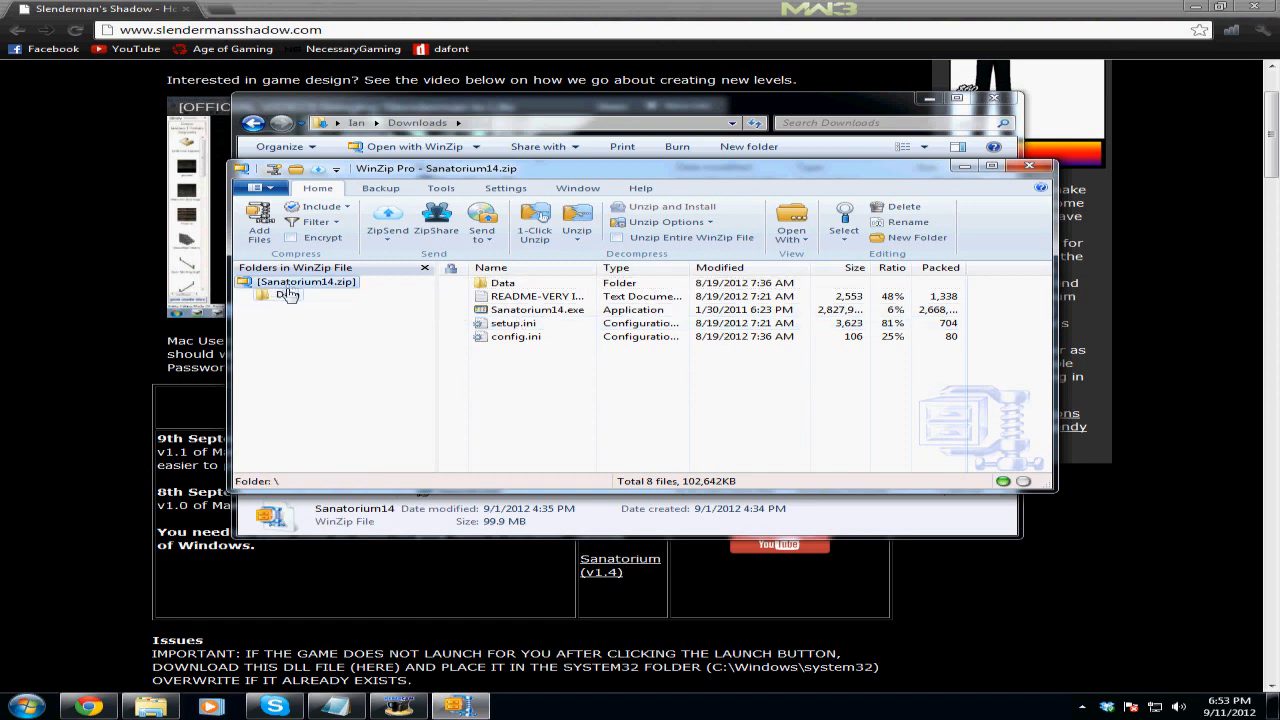
right_click(323, 285)
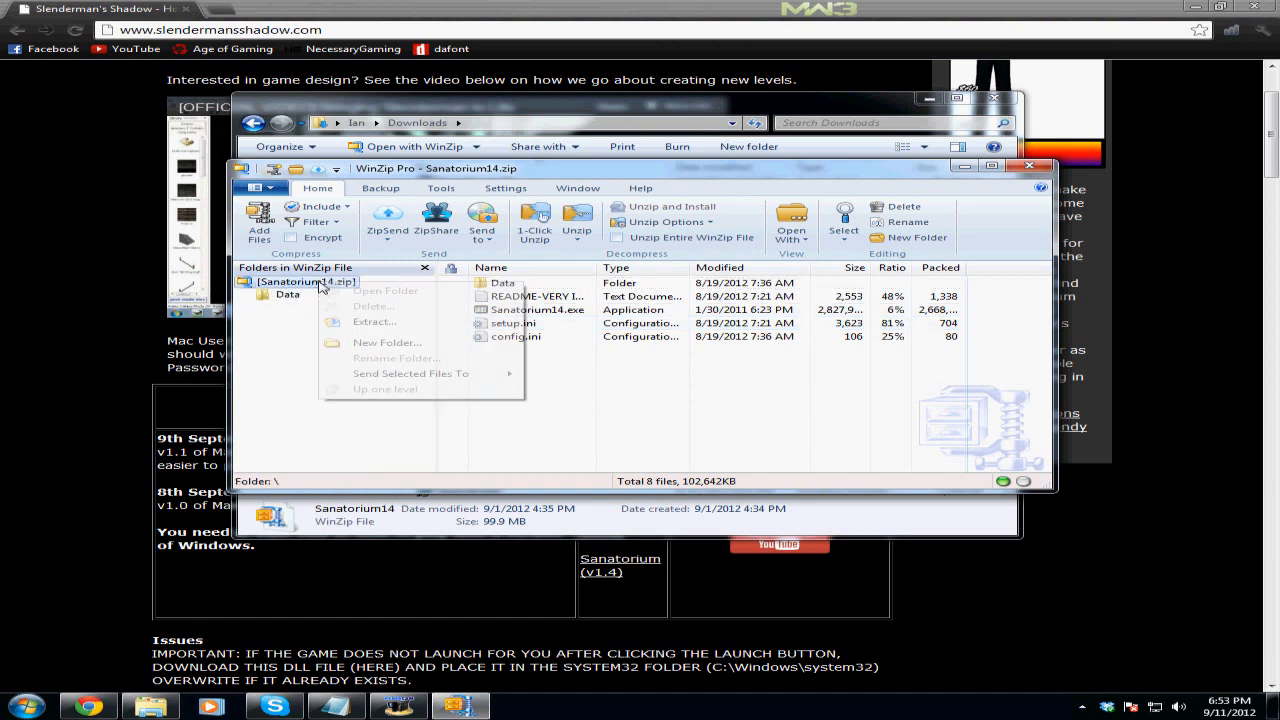
click(348, 325)
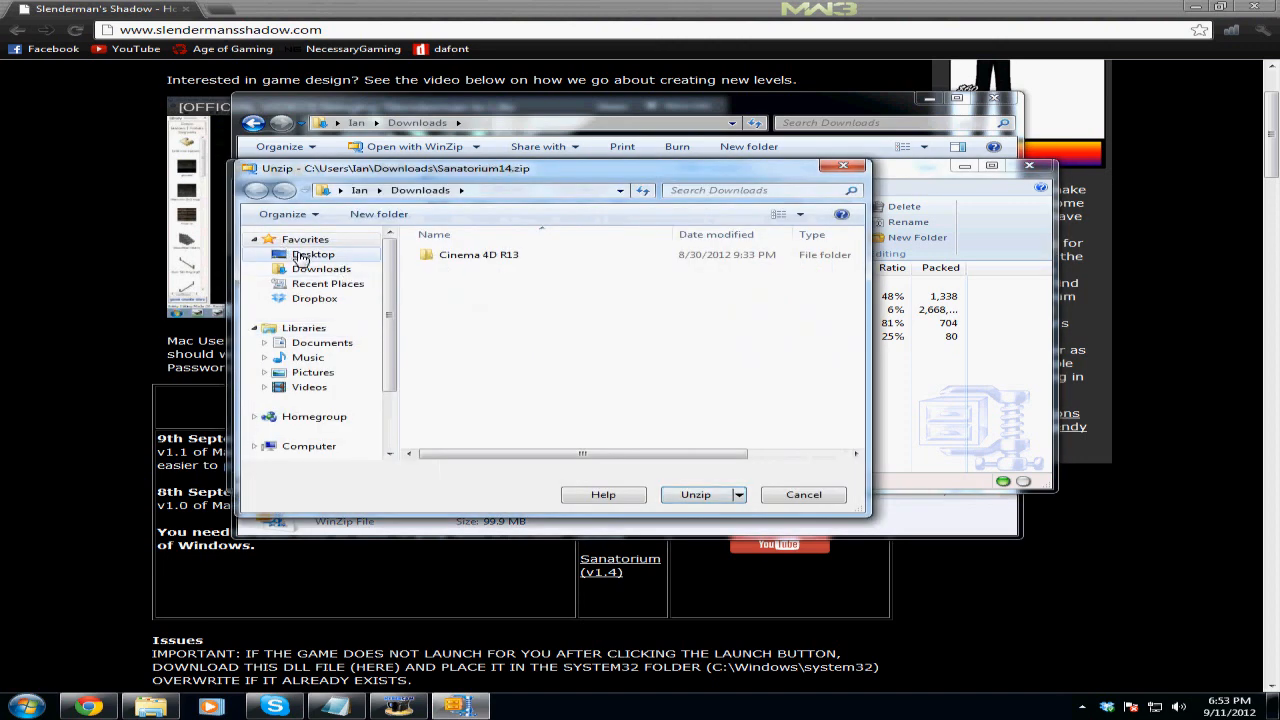
click(313, 254)
drag(856, 290, 856, 390)
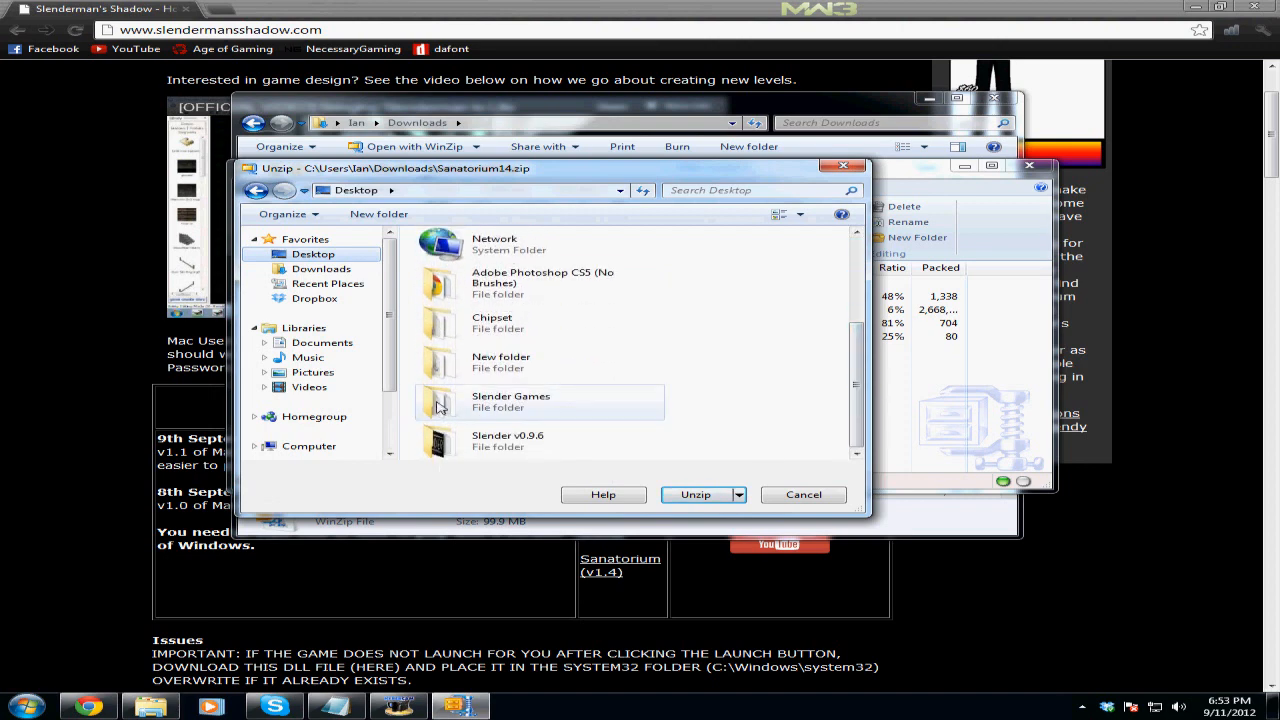
click(530, 402)
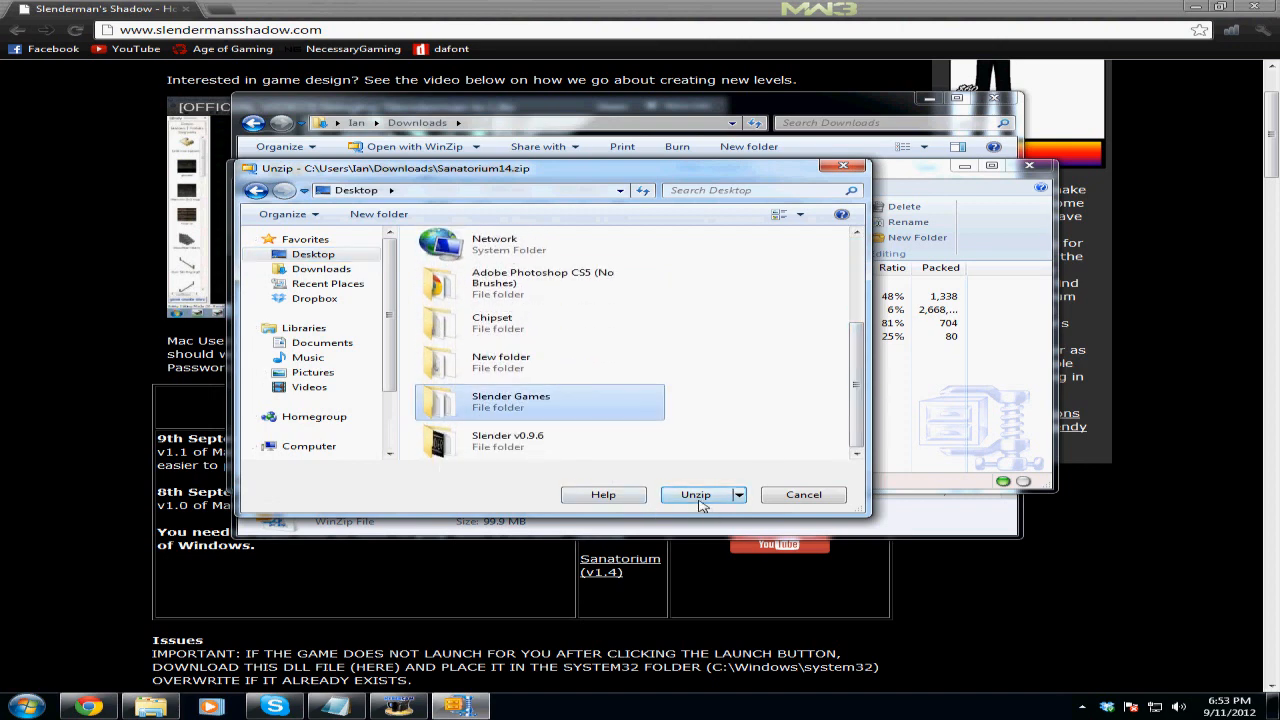
click(803, 495)
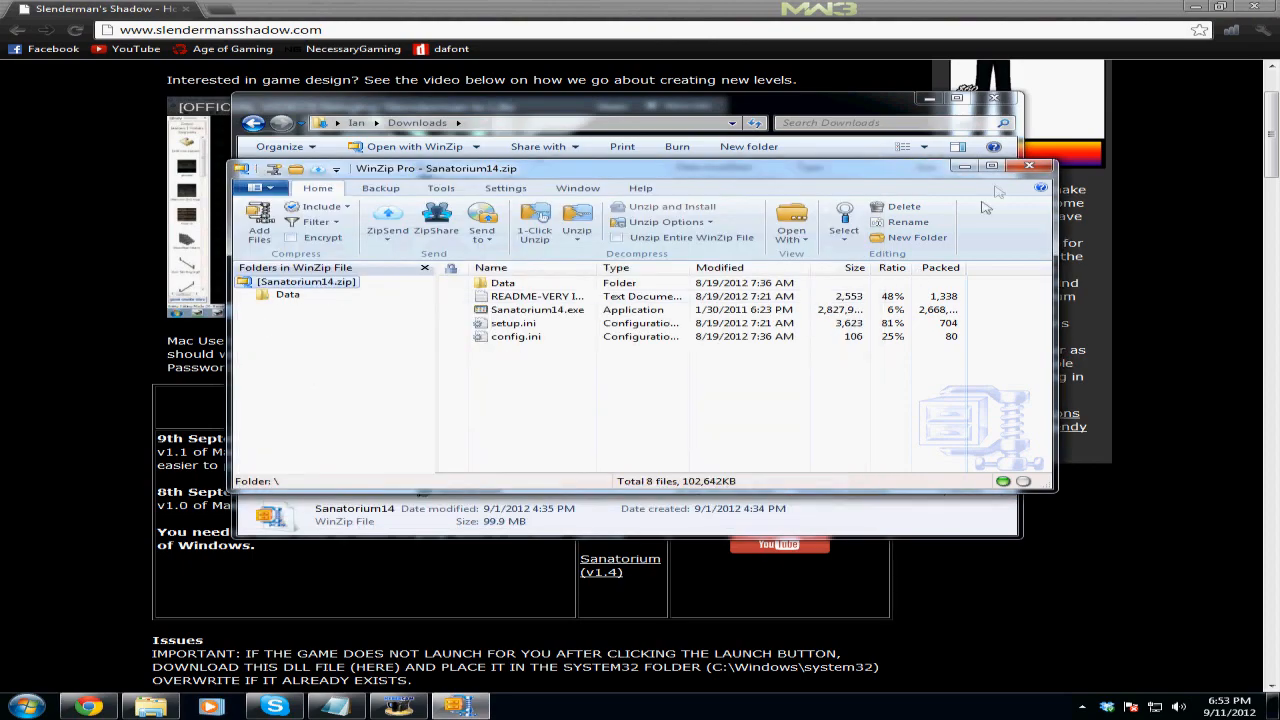
click(1029, 165)
click(994, 99)
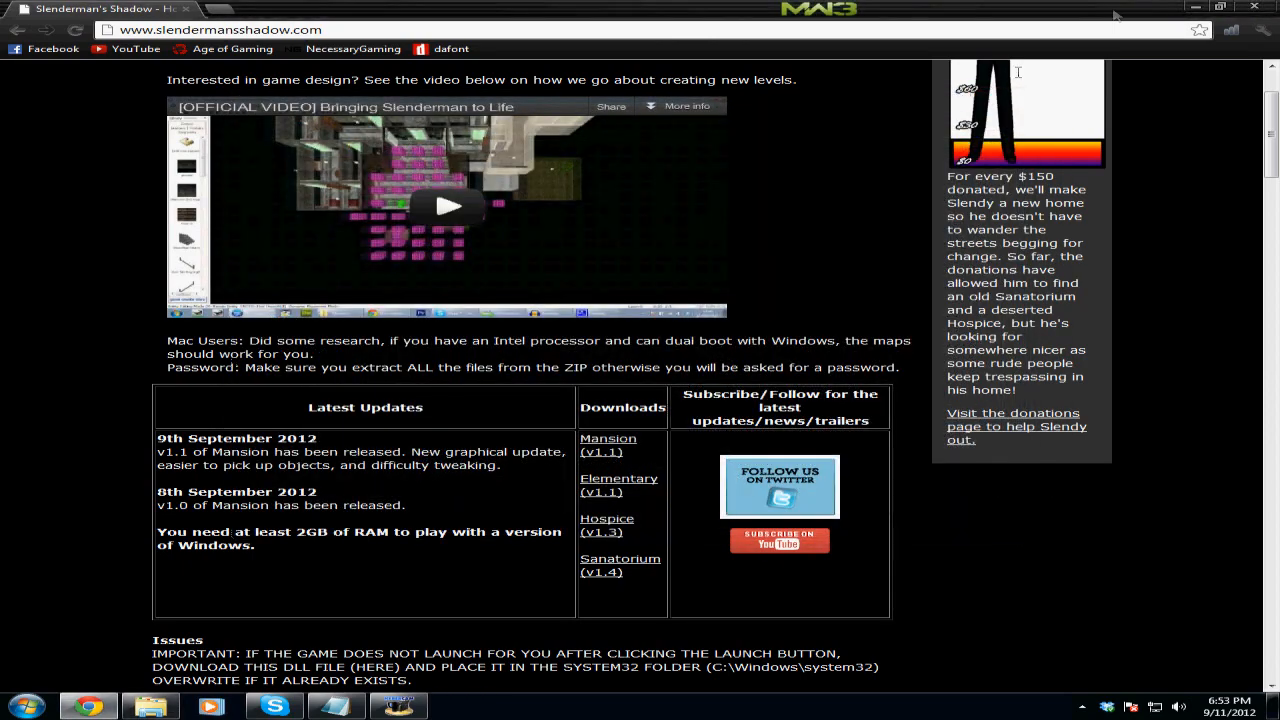
Check the Slender Games folder contents and move it up beside the WinZip shortcut.
click(1197, 10)
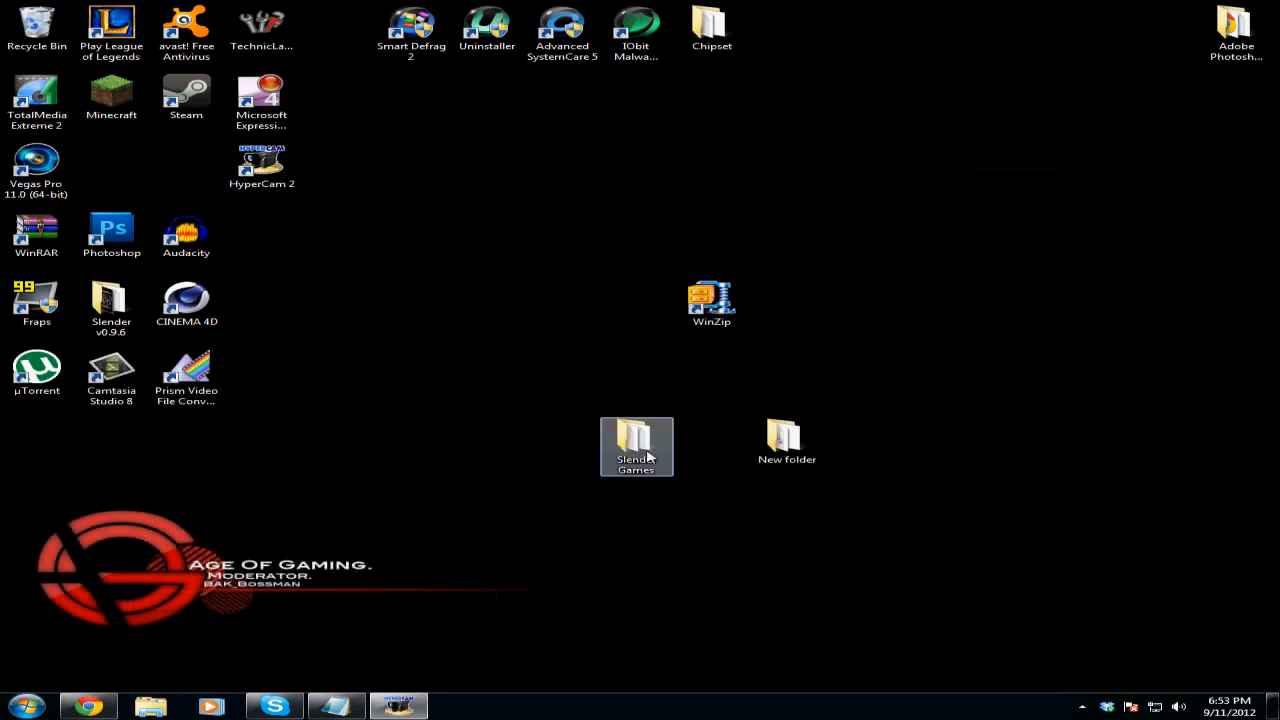
double_click(647, 449)
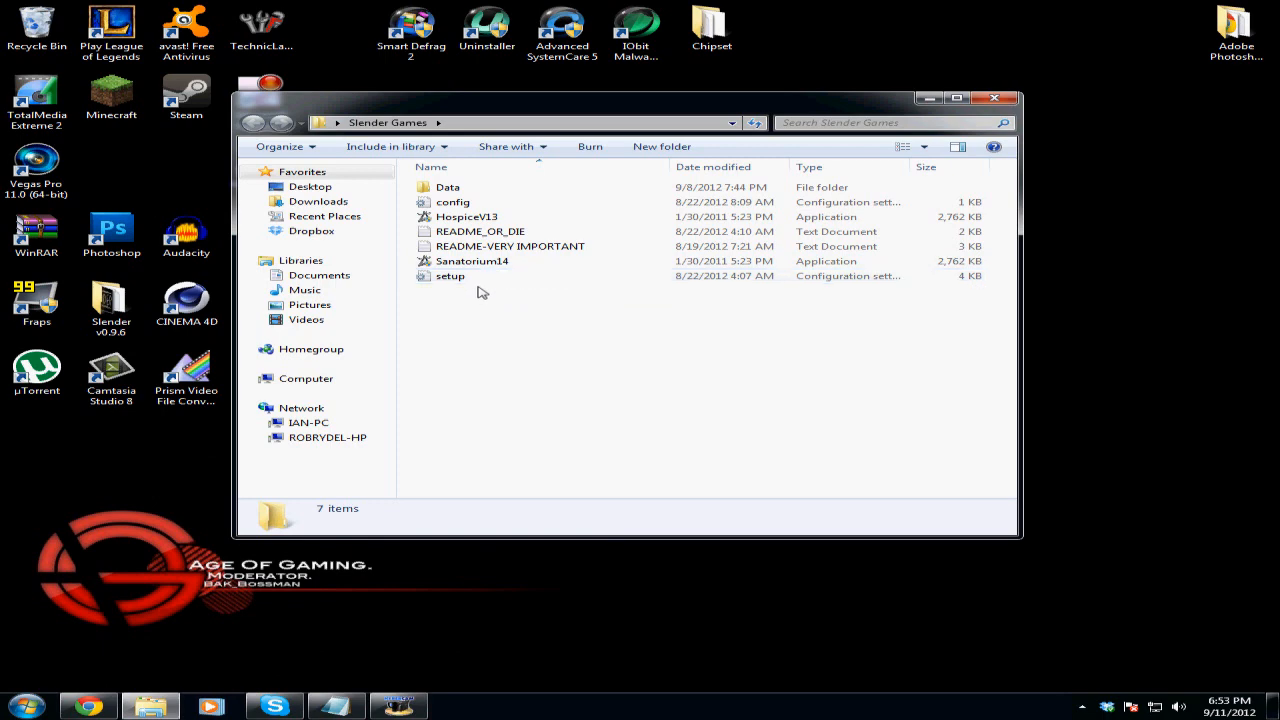
click(928, 99)
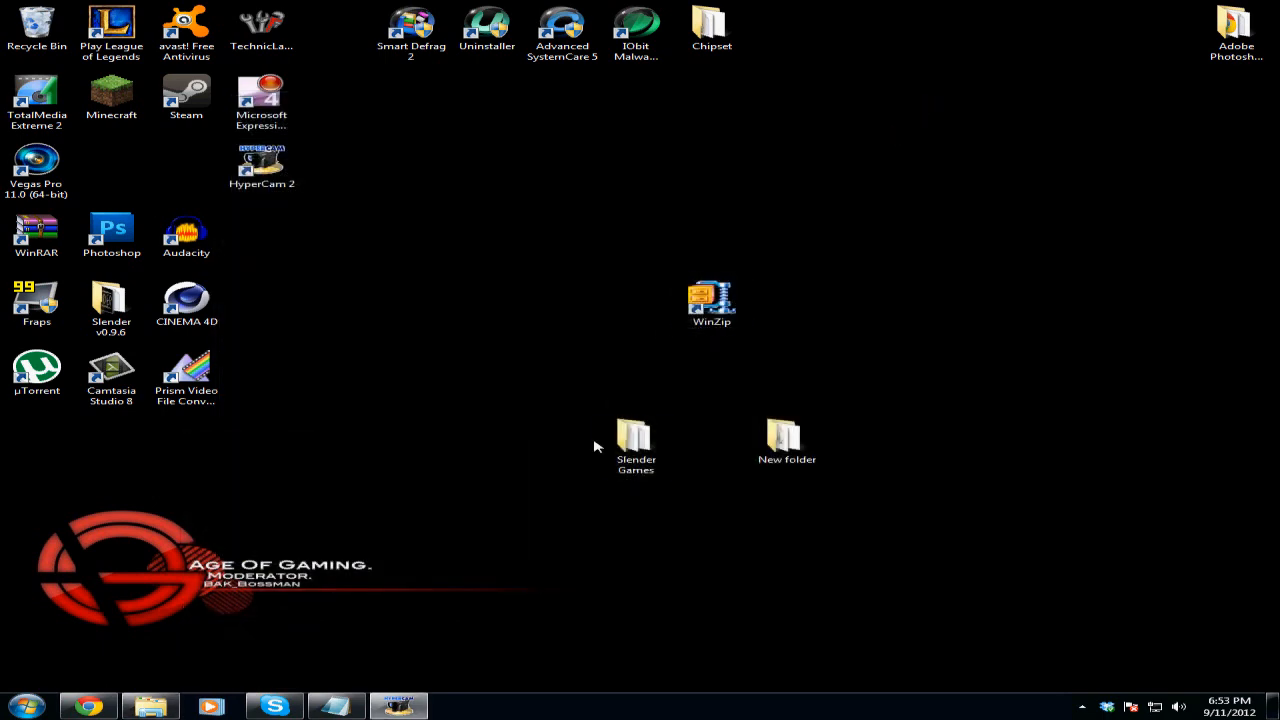
drag(633, 440, 549, 313)
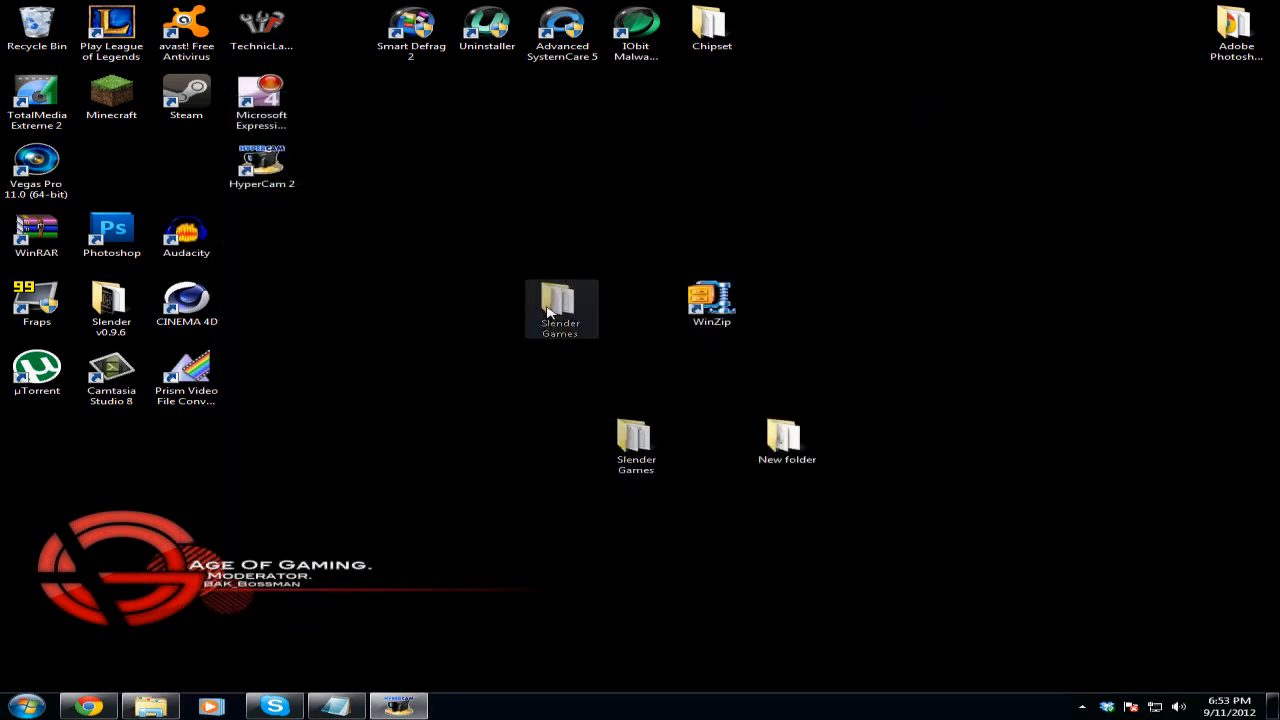
click(566, 389)
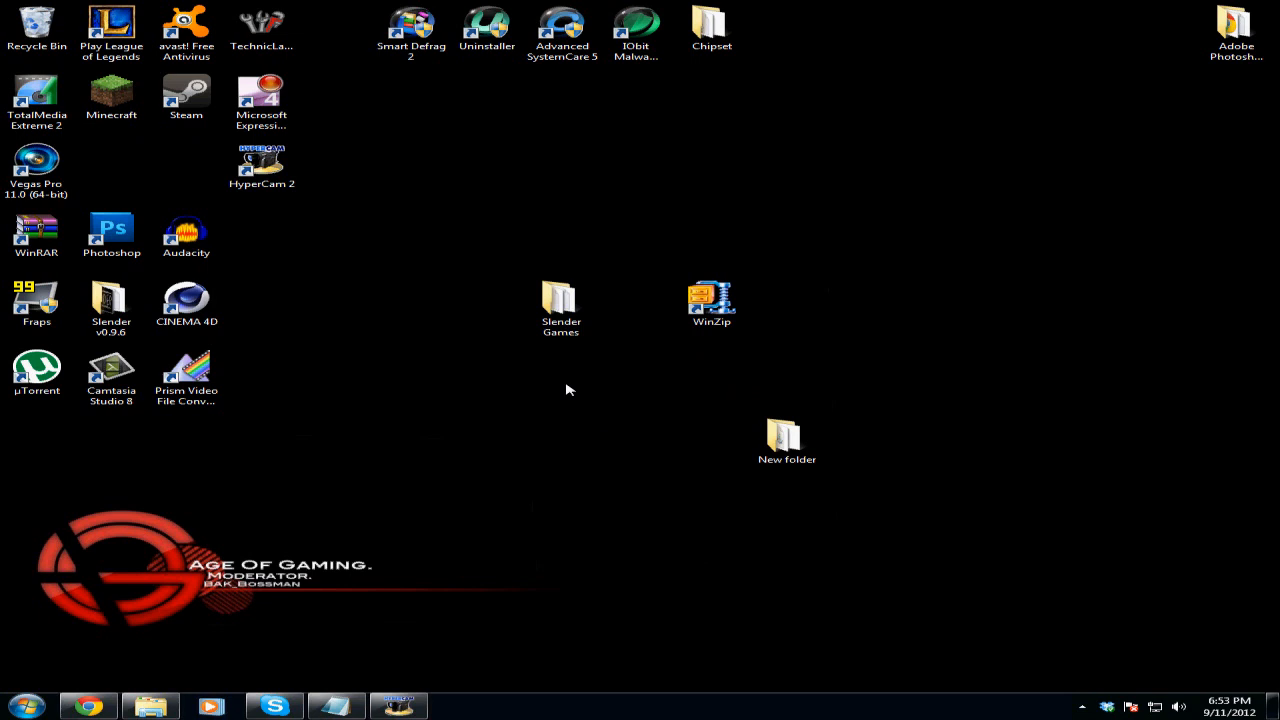
click(561, 303)
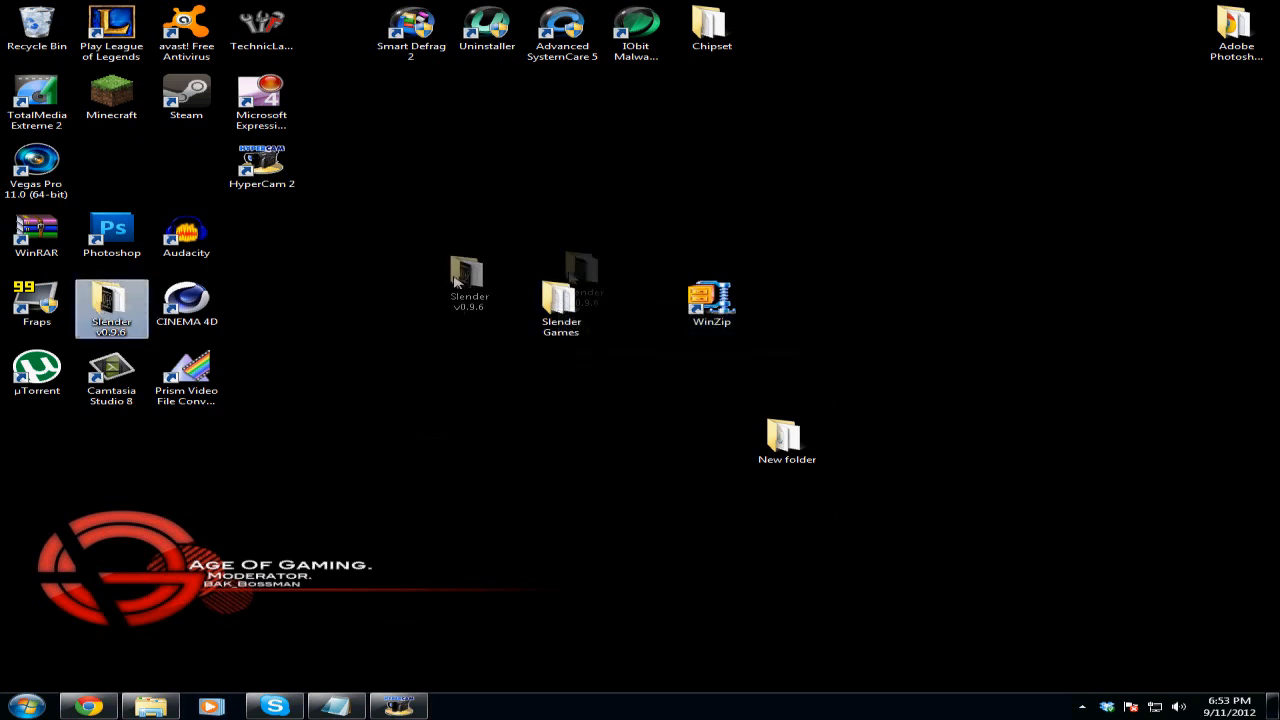
Try Slender v0.9.6 above Slender Games, then move it back beside CINEMA 4D.
drag(111, 300, 548, 230)
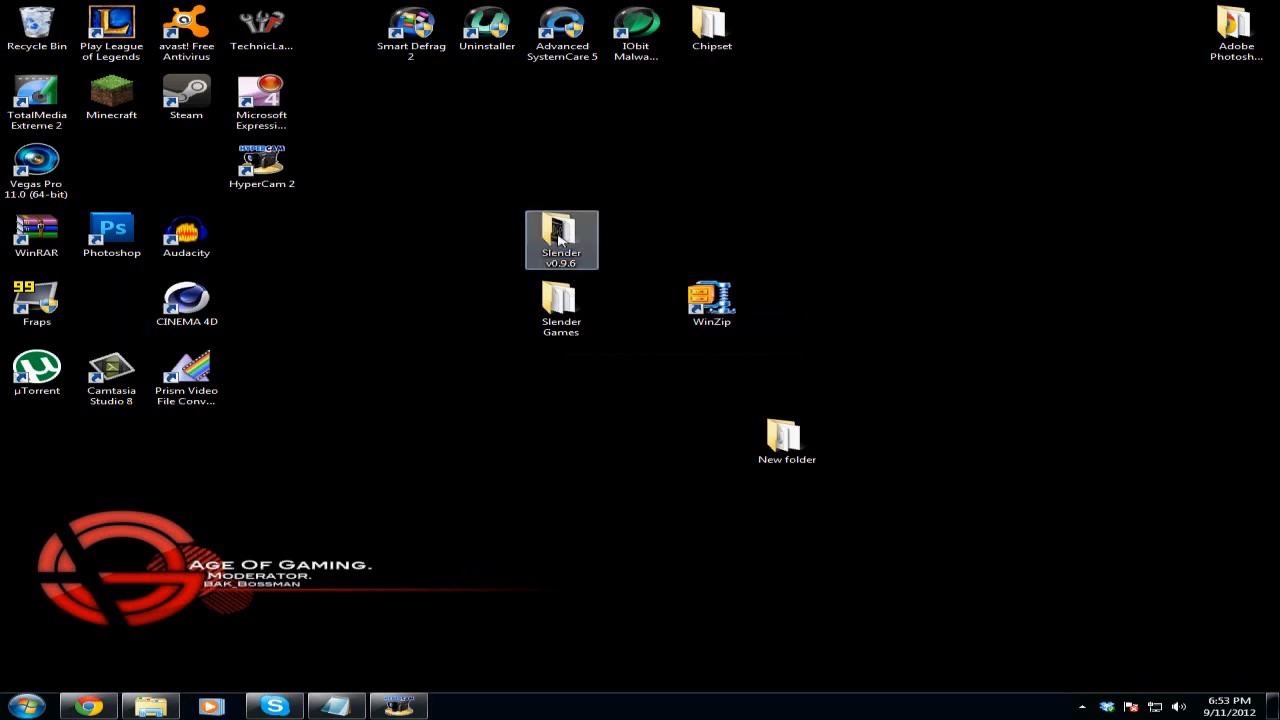
click(566, 303)
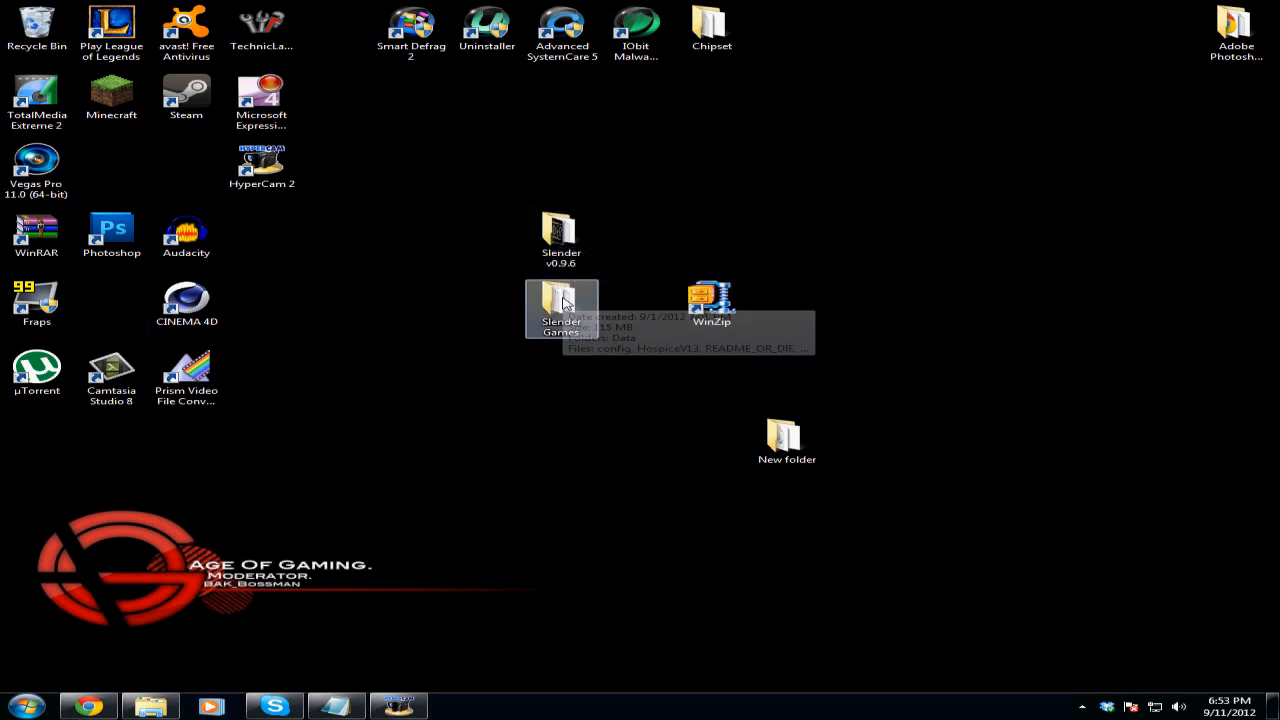
click(560, 372)
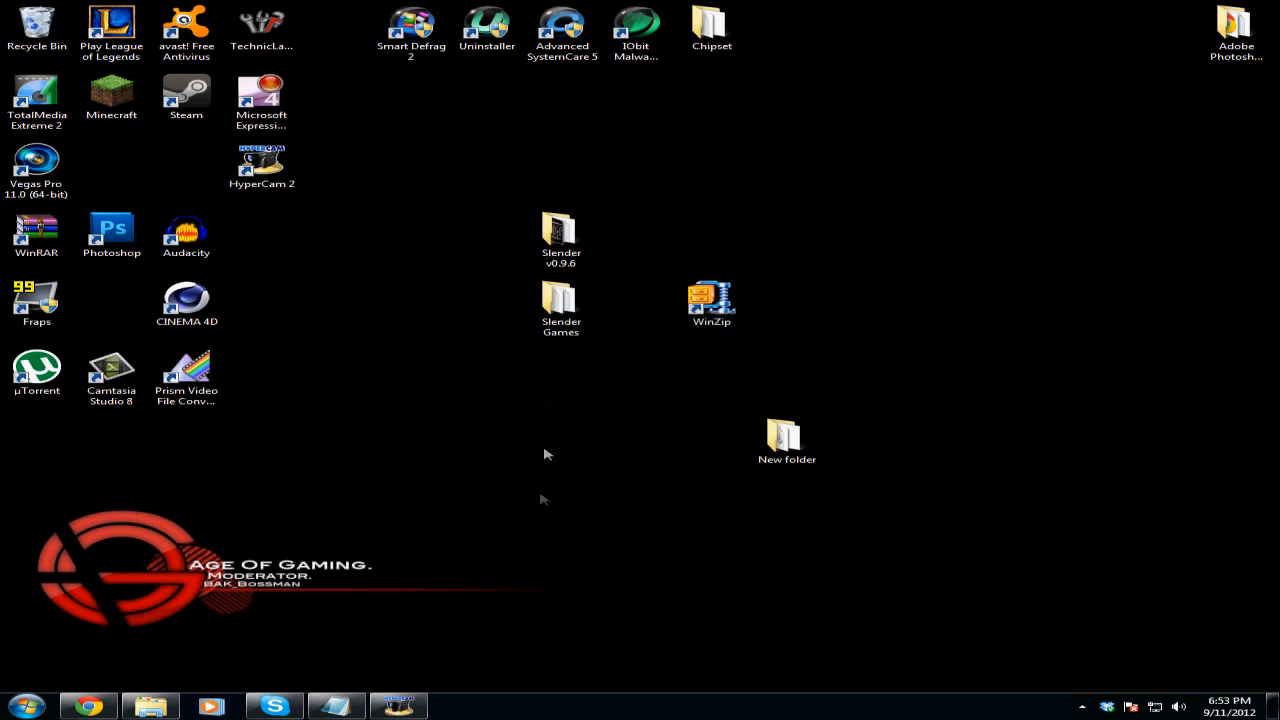
click(575, 255)
drag(583, 243, 135, 312)
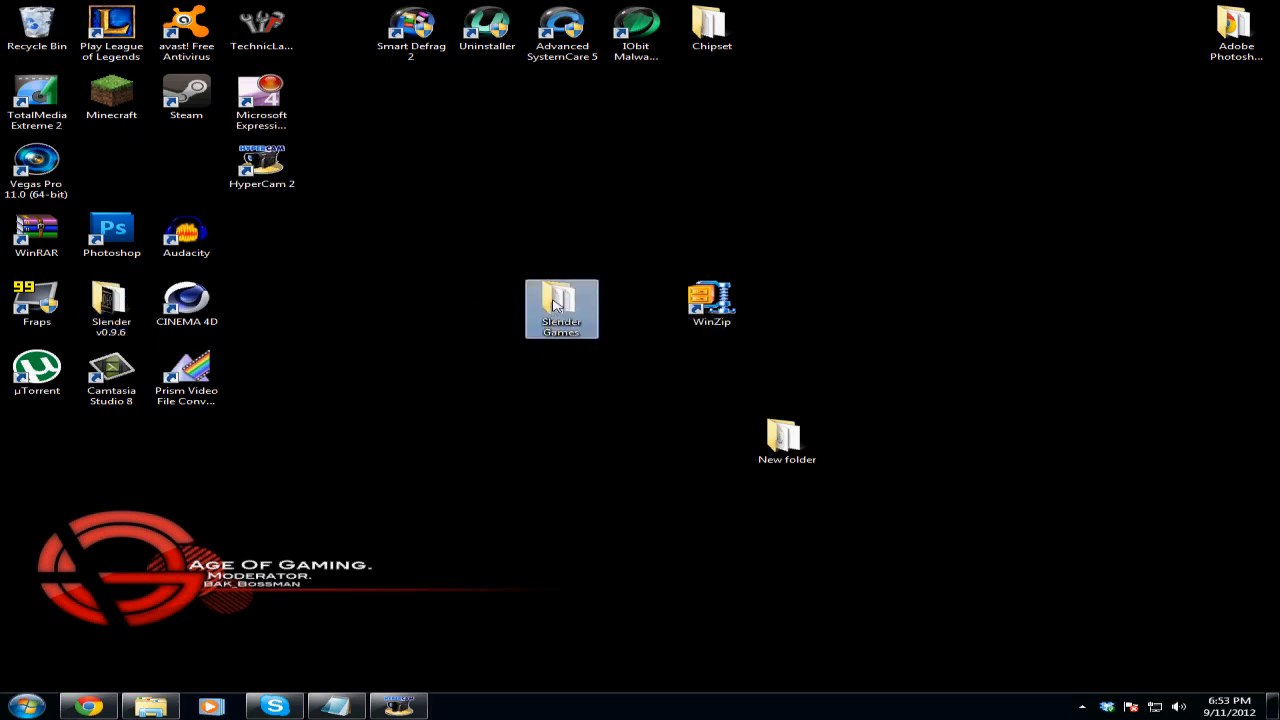
Confirm Slender Games holds HospiceV13 and Sanatorium14, close it and bring back the notes.
double_click(556, 303)
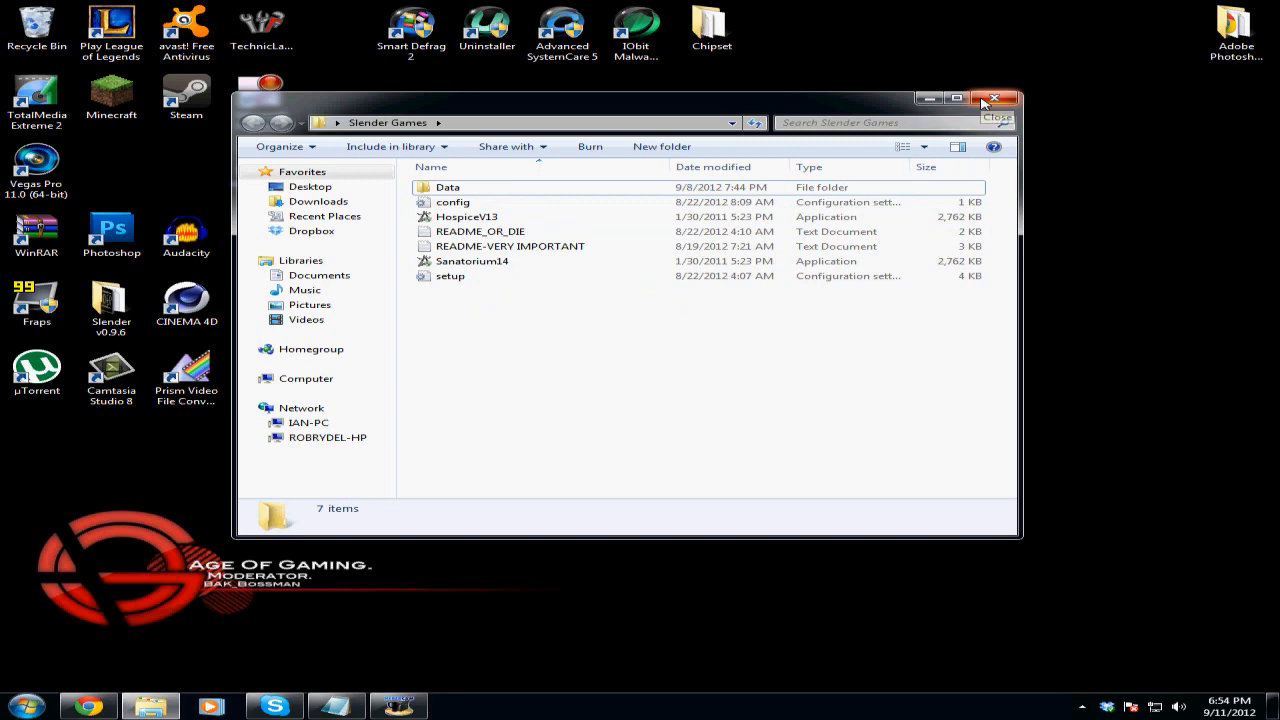
click(990, 102)
click(562, 309)
click(556, 266)
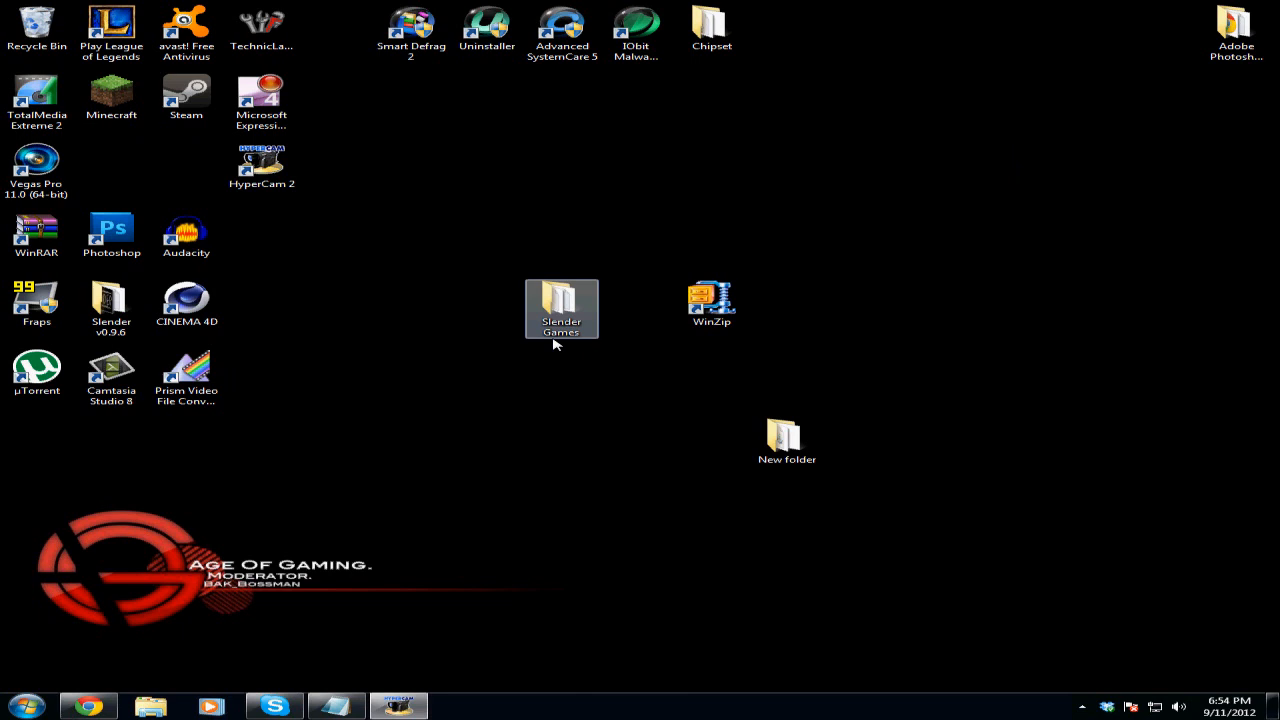
click(343, 708)
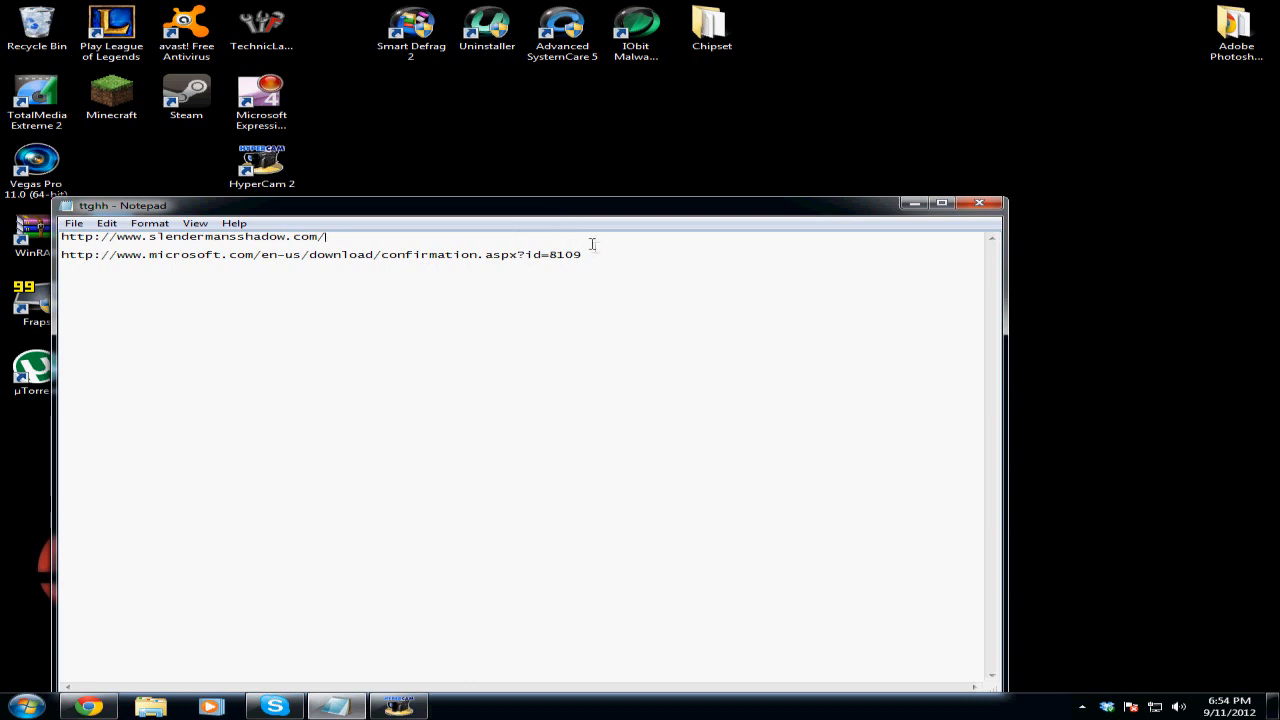
Copy the microsoft.com download link from the notes and minimize Notepad.
drag(585, 255, 72, 258)
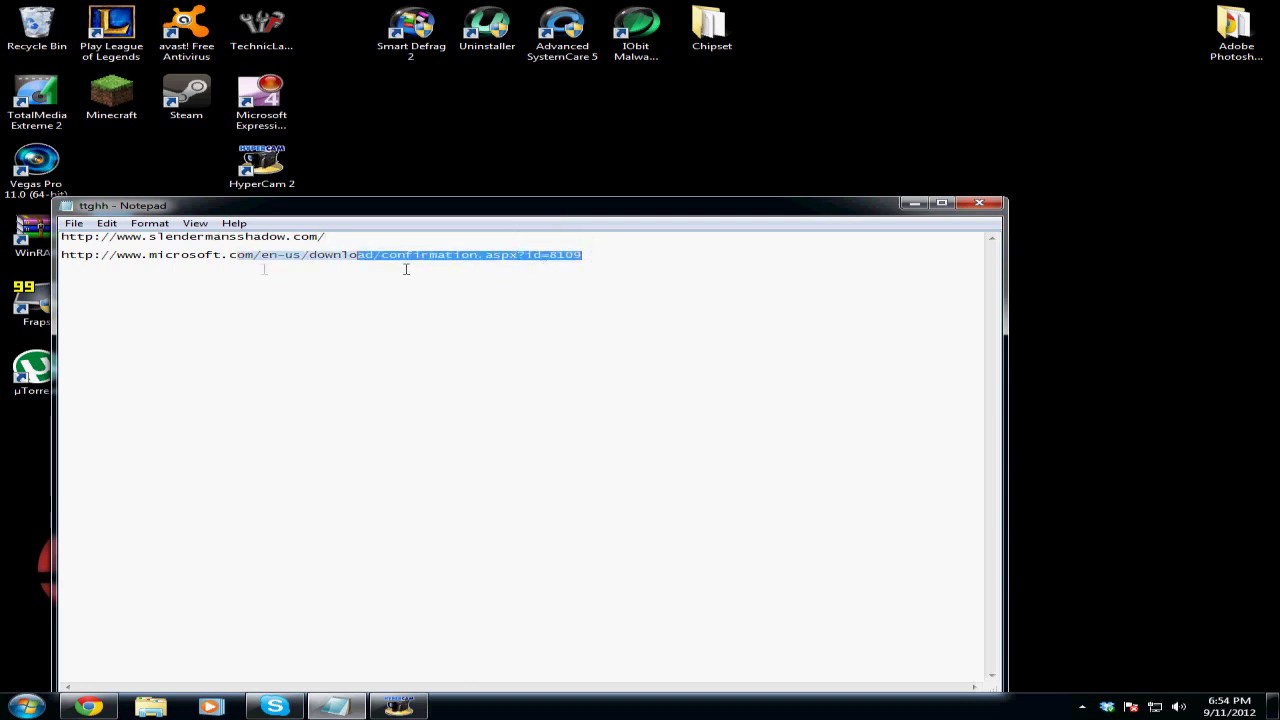
right_click(85, 258)
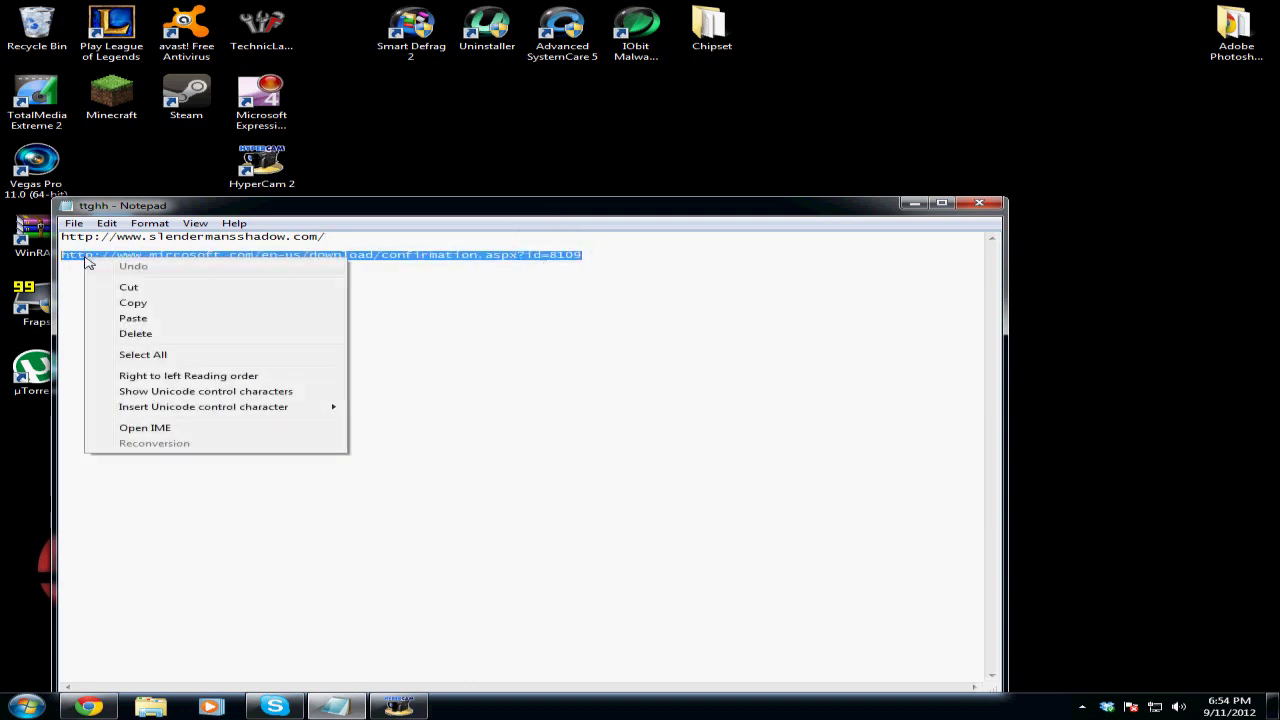
click(133, 303)
click(820, 243)
click(912, 205)
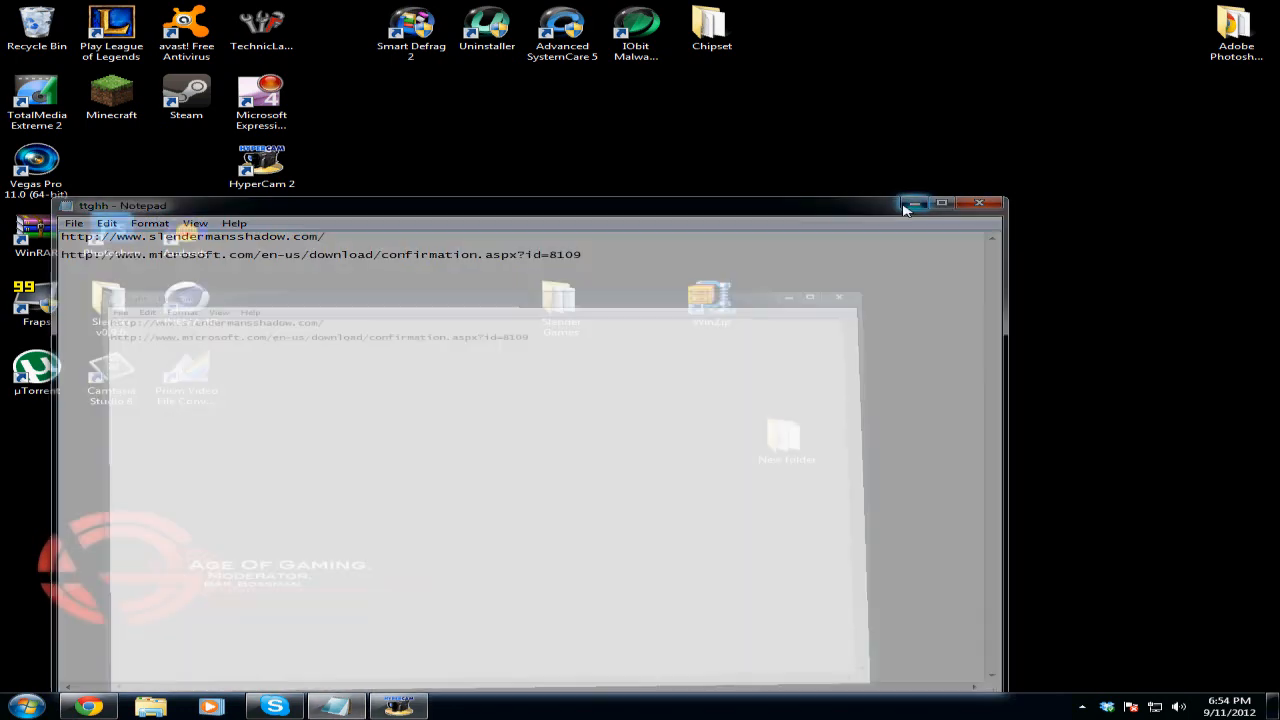
Paste the Microsoft link into Chrome's address bar and load the DirectX download page.
click(88, 707)
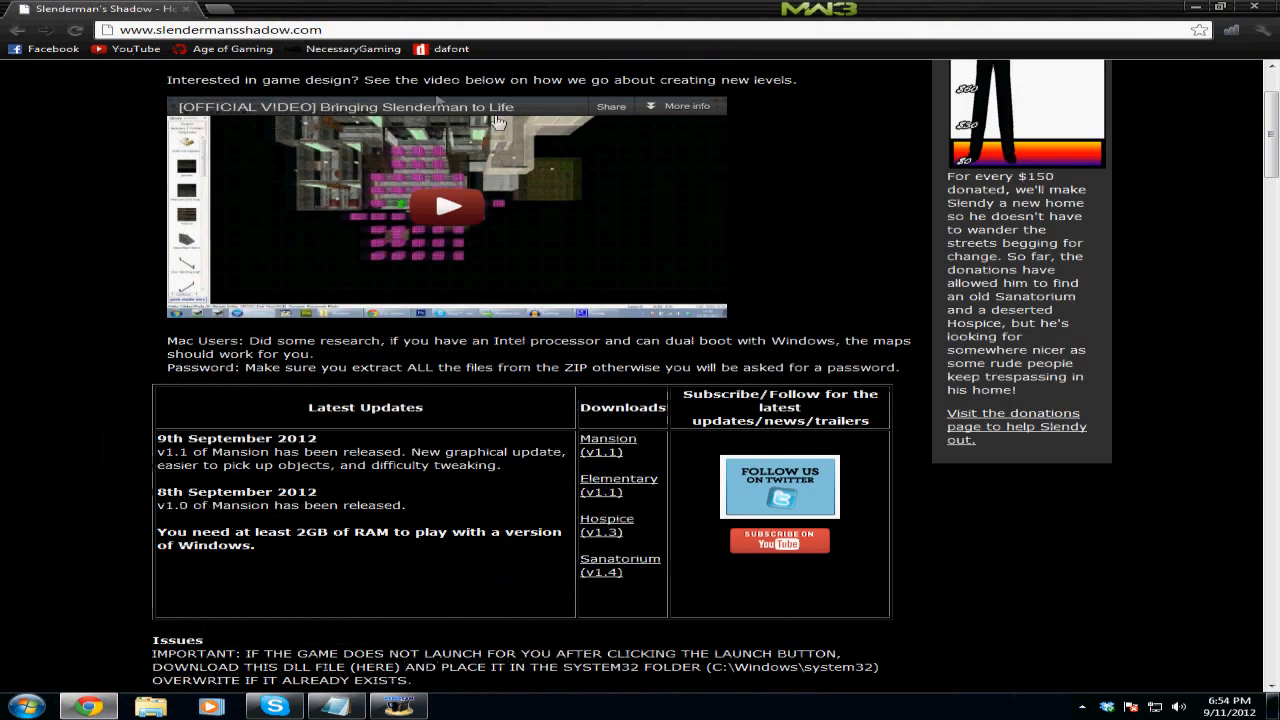
click(220, 29)
right_click(340, 29)
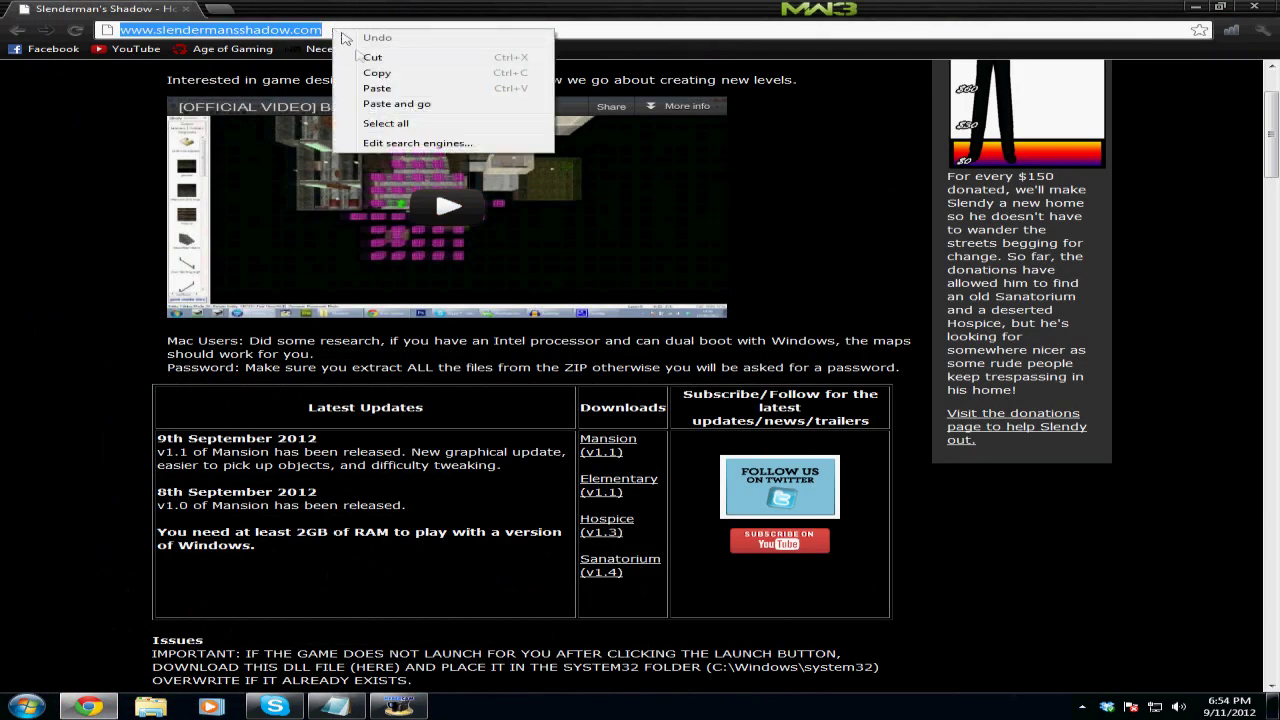
click(377, 88)
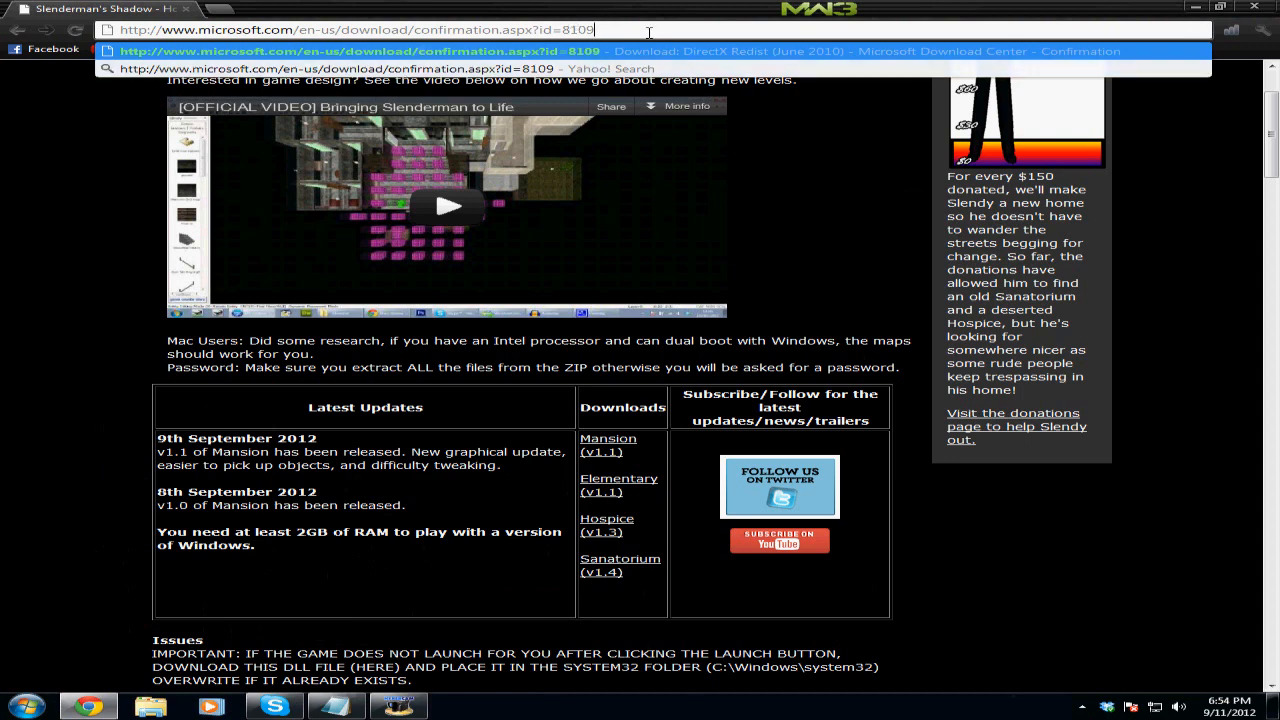
key(Return)
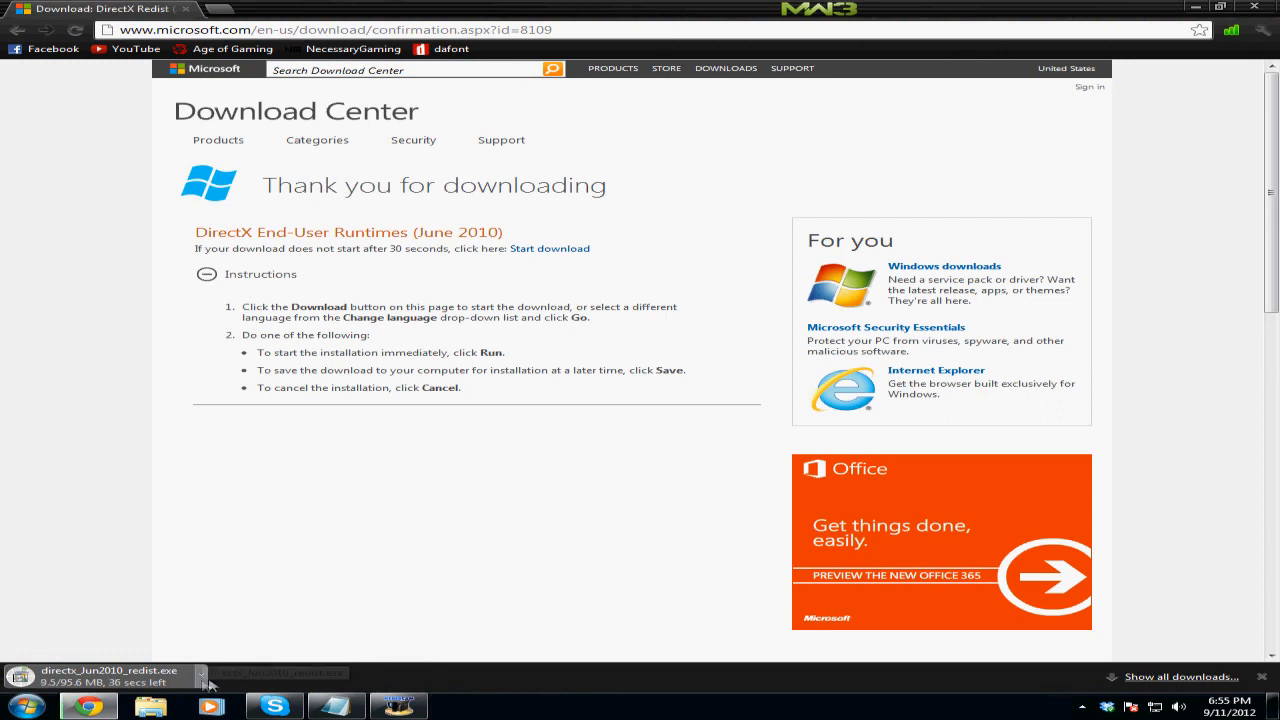
Cancel the DirectX June 2010 download, dismiss the downloads bar and minimize Chrome.
click(203, 678)
click(242, 653)
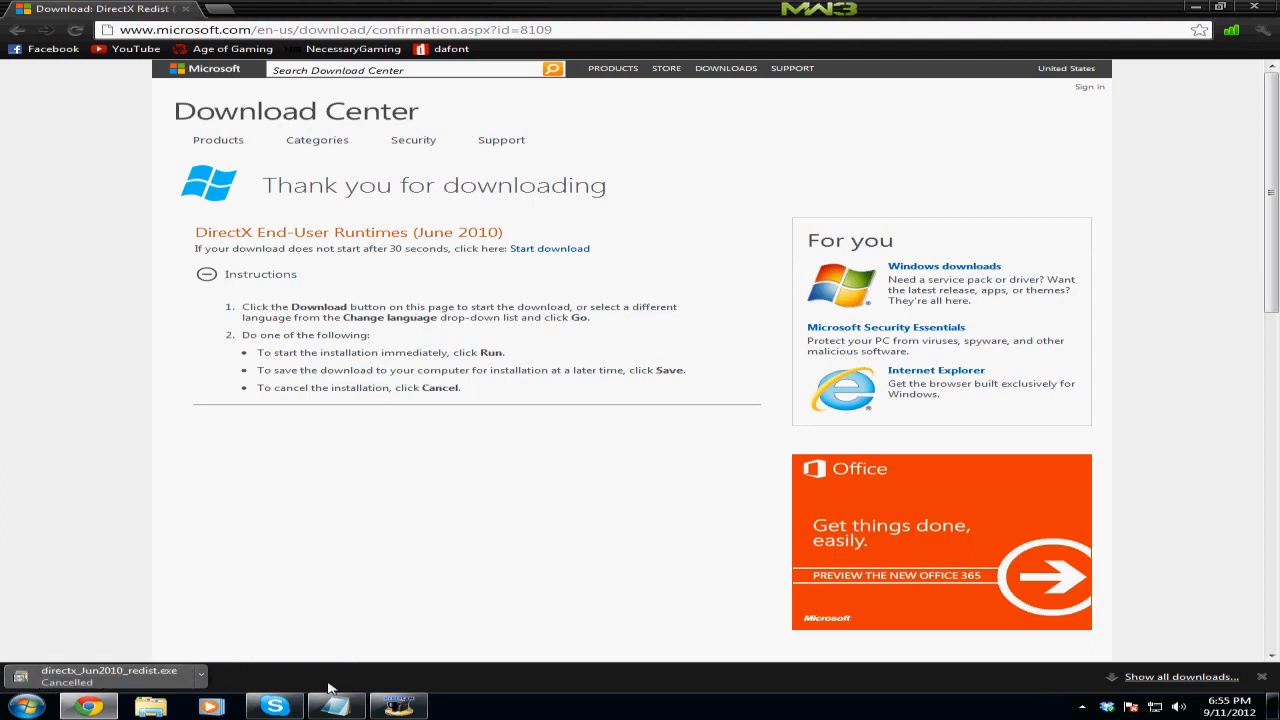
click(1264, 680)
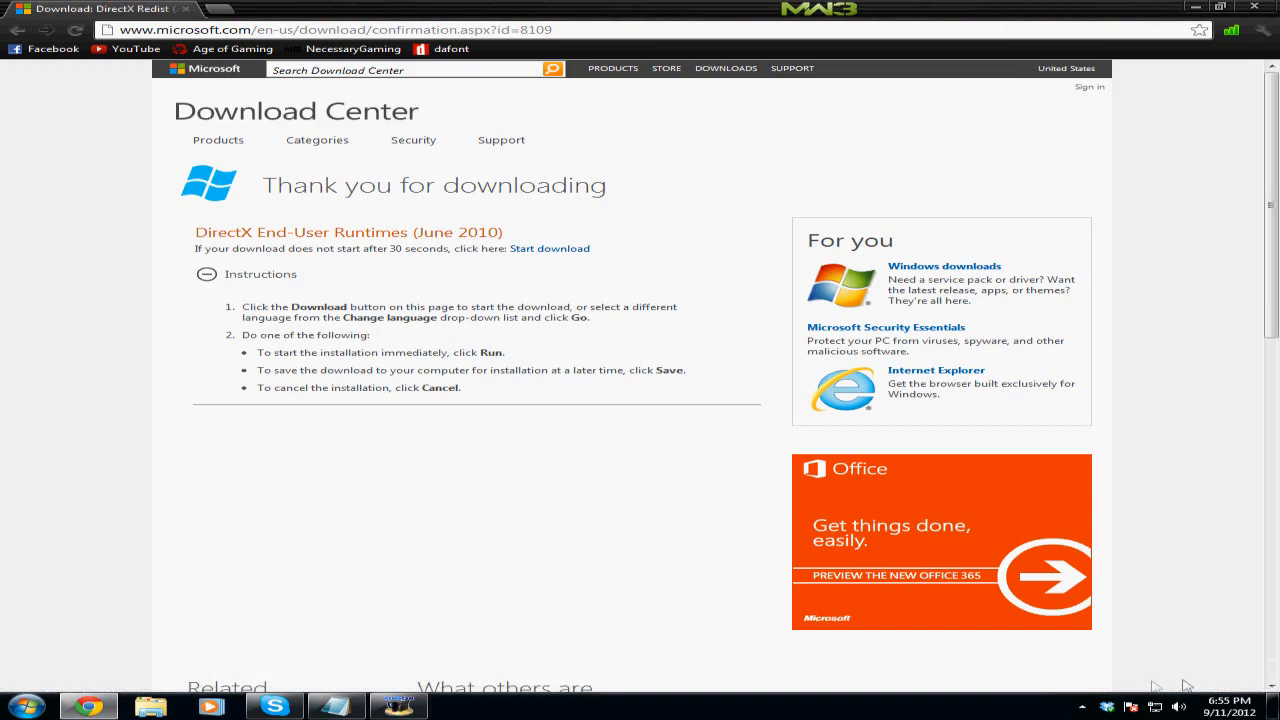
click(1203, 10)
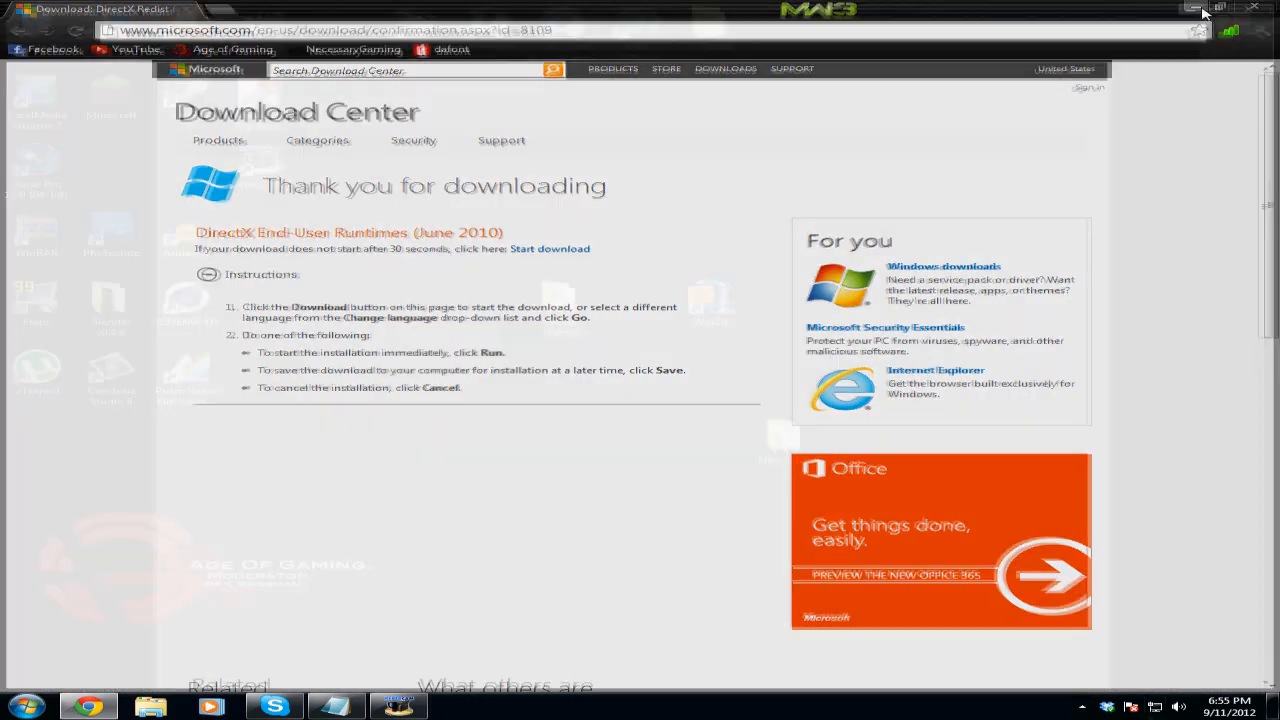
Run directx_Jun2010_redist from the Downloads folder.
click(150, 706)
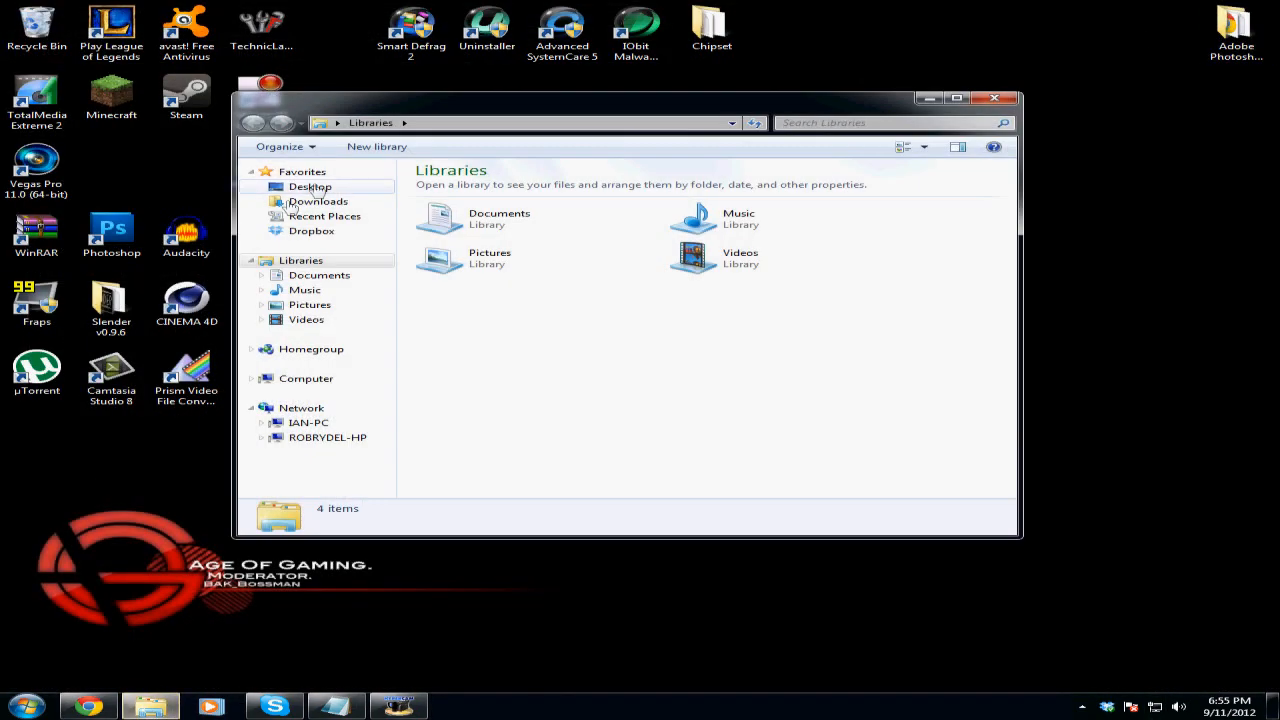
click(318, 201)
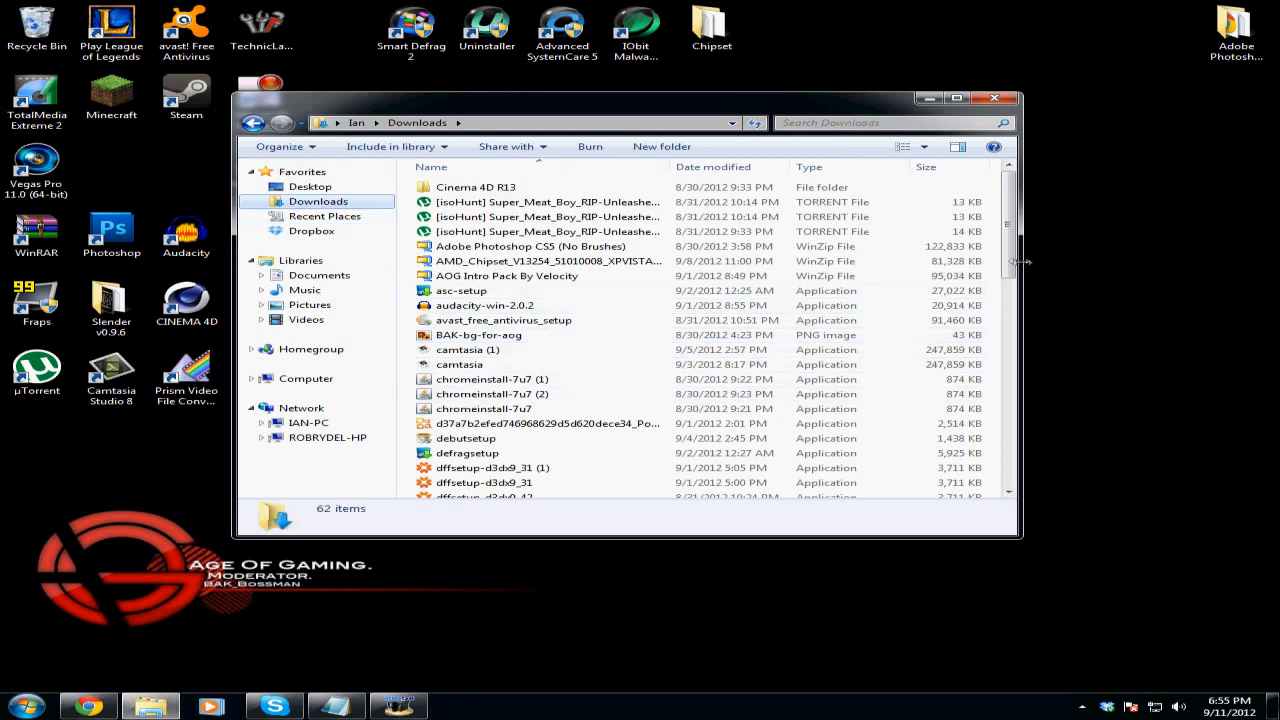
scroll(905, 356, down, 4)
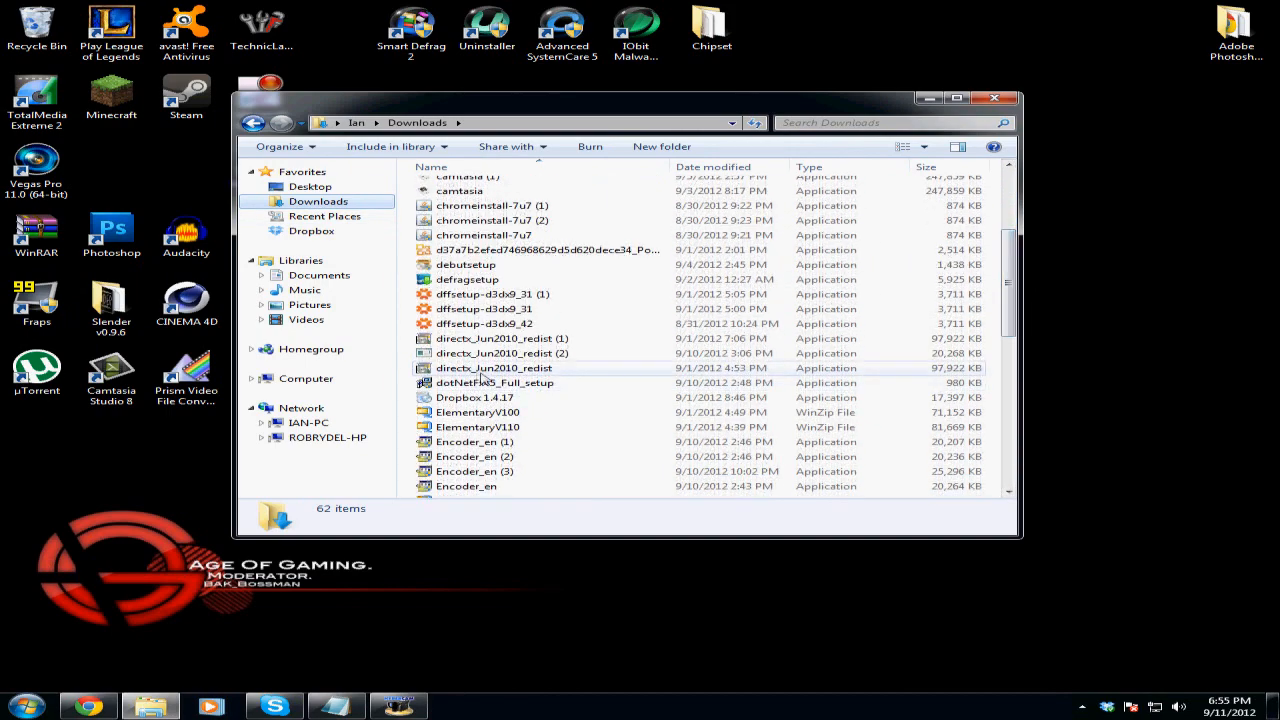
click(478, 368)
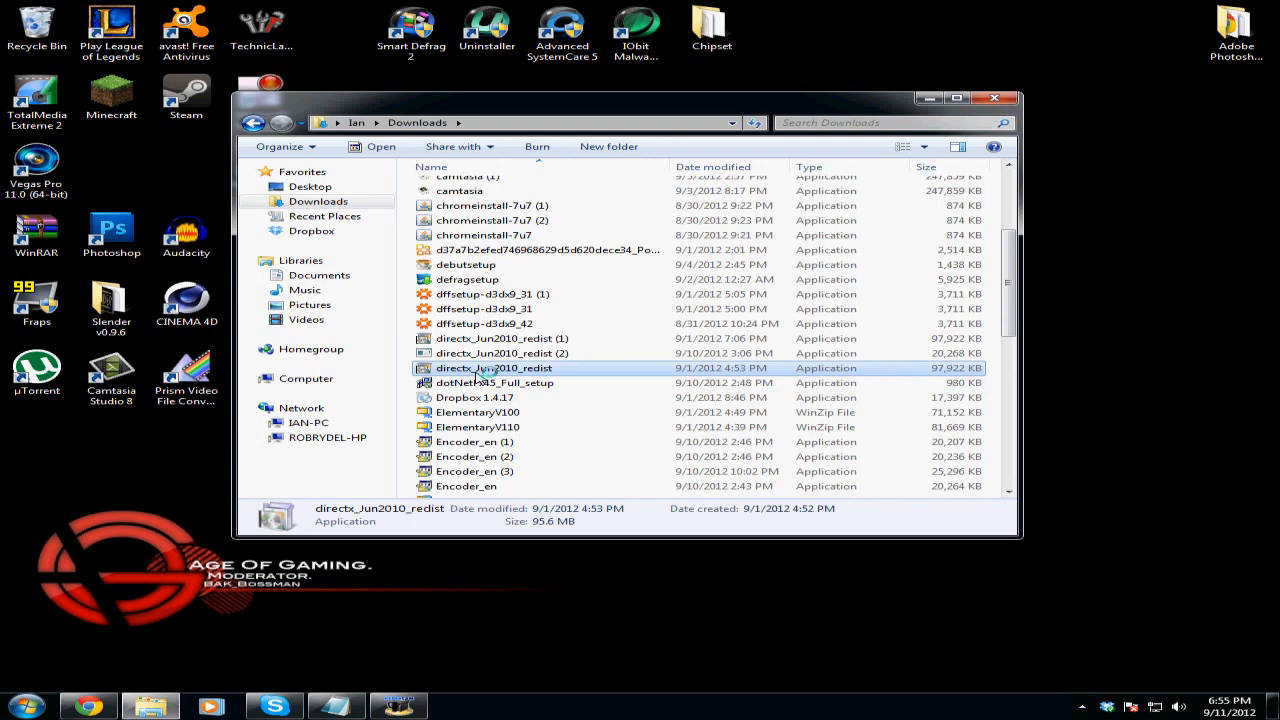
double_click(478, 373)
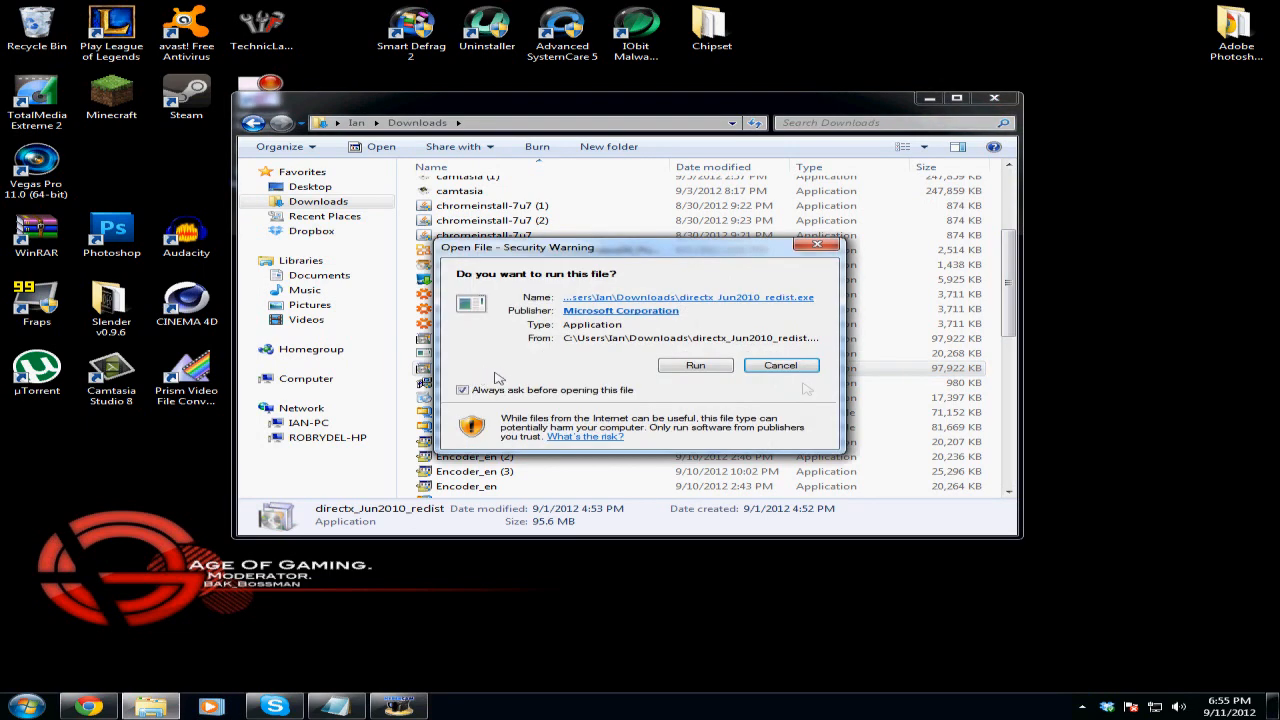
Run the downloaded DirectX June 2010 redist and accept its license agreement.
click(705, 367)
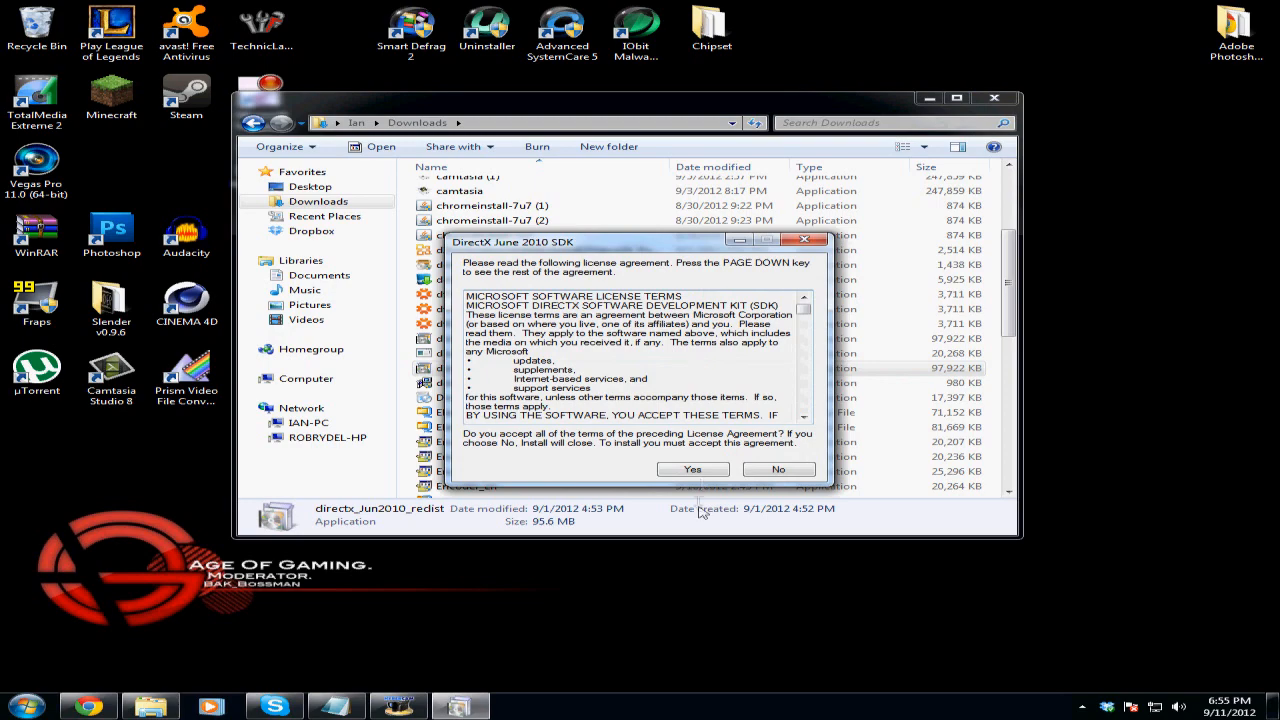
click(703, 480)
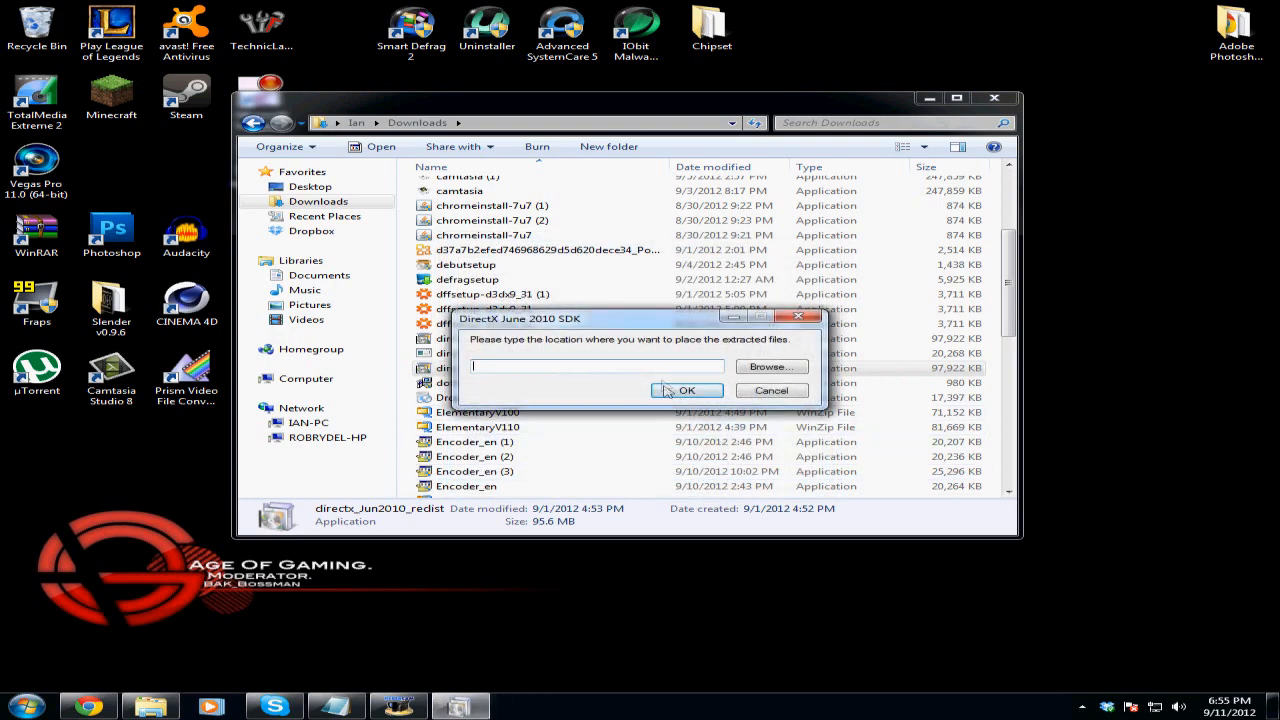
drag(658, 328, 660, 325)
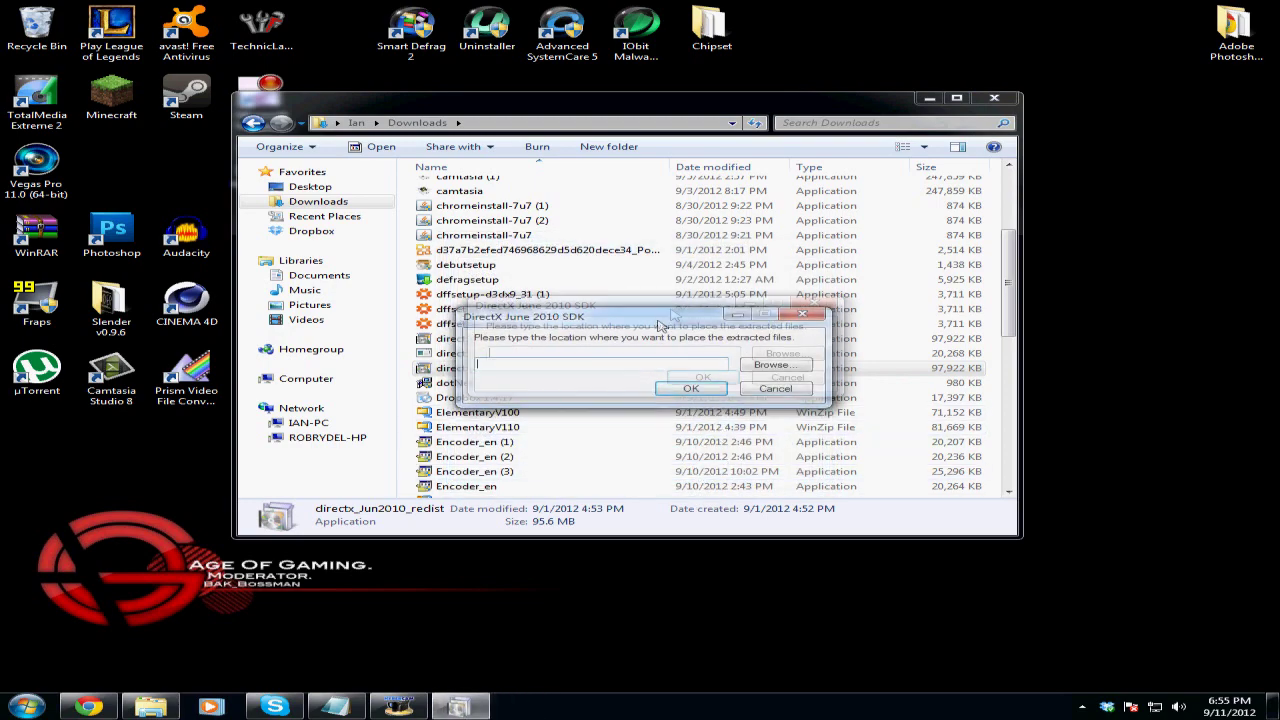
click(994, 97)
Point extraction at Desktop > New folder, then cancel out of the DirectX setup dialog.
click(789, 343)
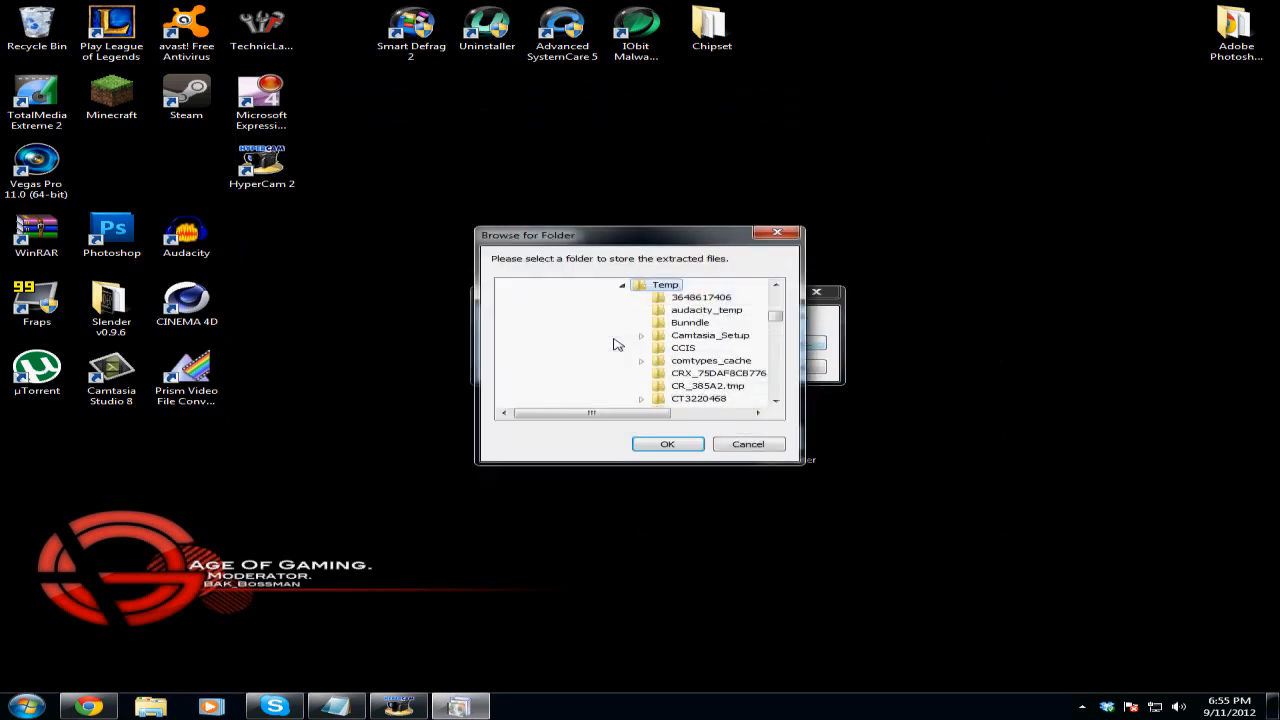
click(622, 286)
mouse_move(776, 318)
mouse_down()
mouse_move(780, 358)
mouse_move(775, 290)
mouse_up()
click(508, 310)
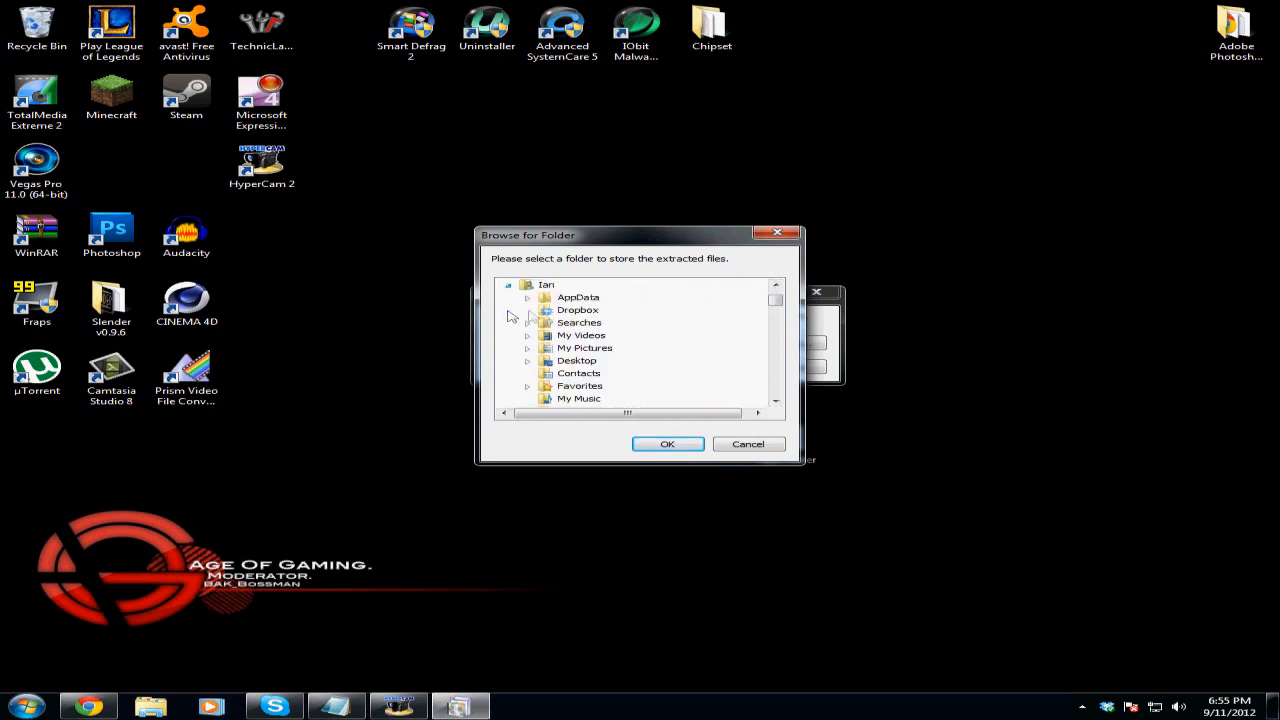
click(528, 362)
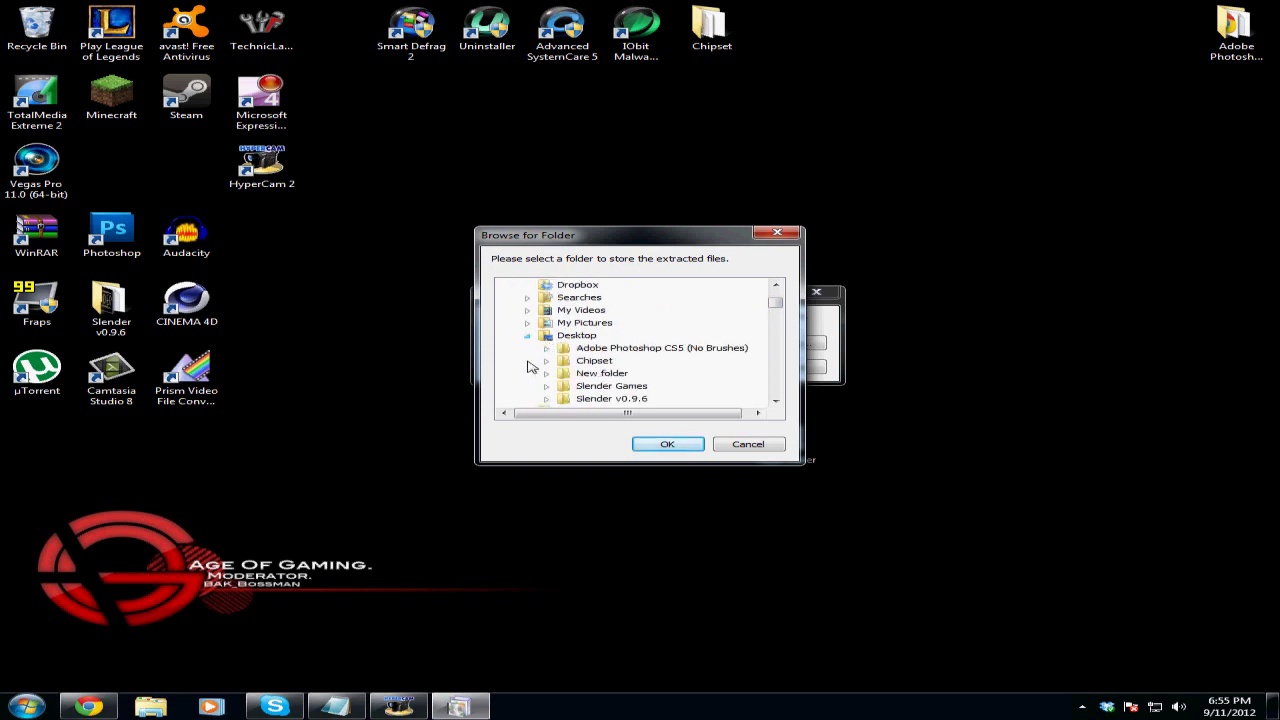
click(600, 372)
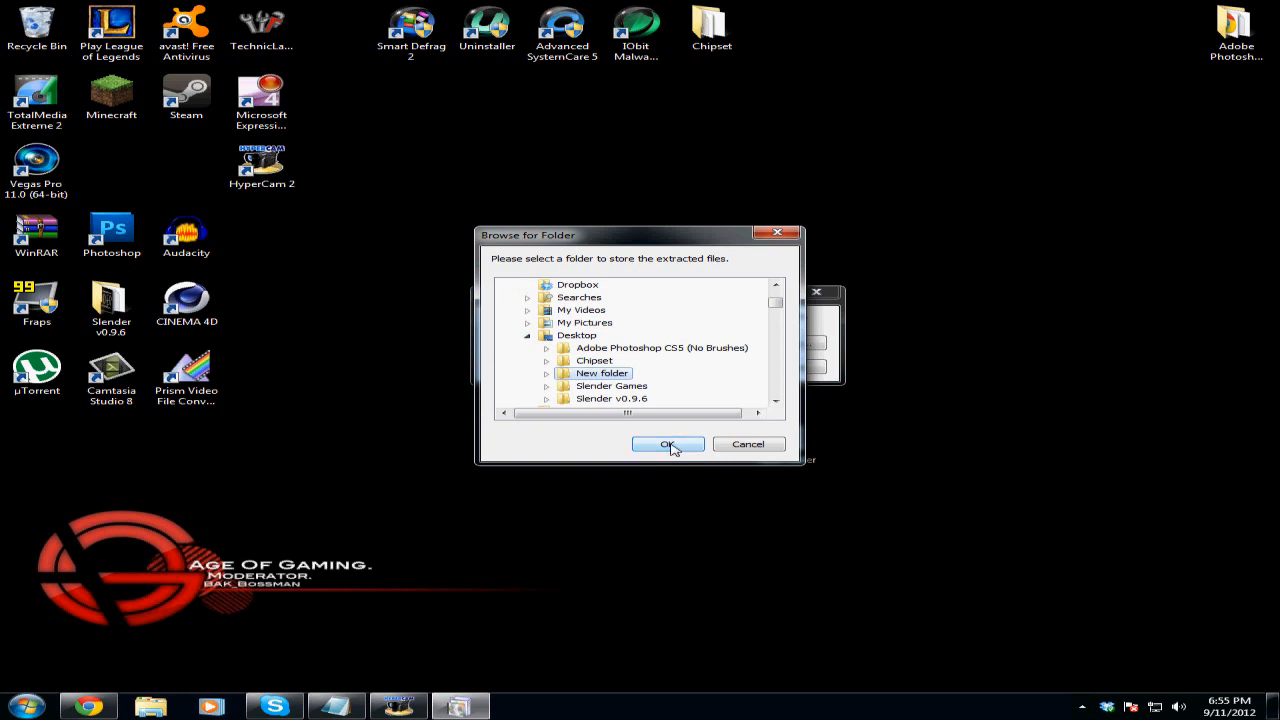
click(748, 444)
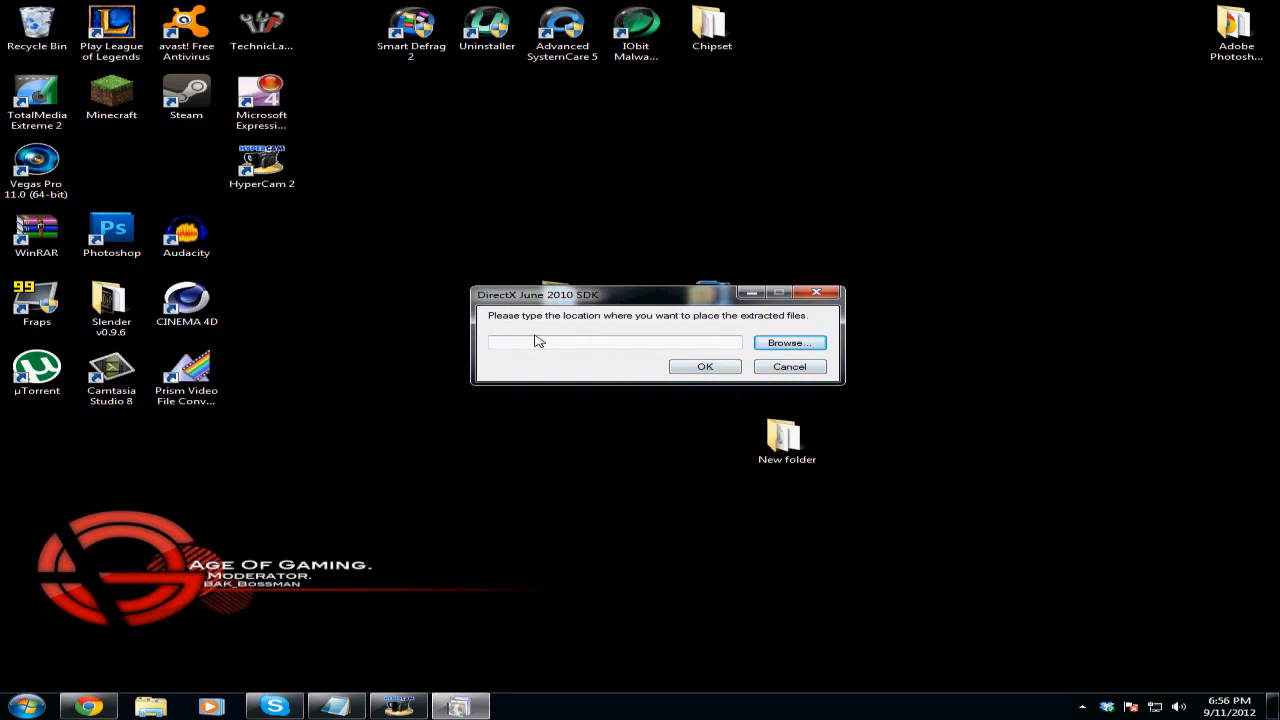
click(789, 367)
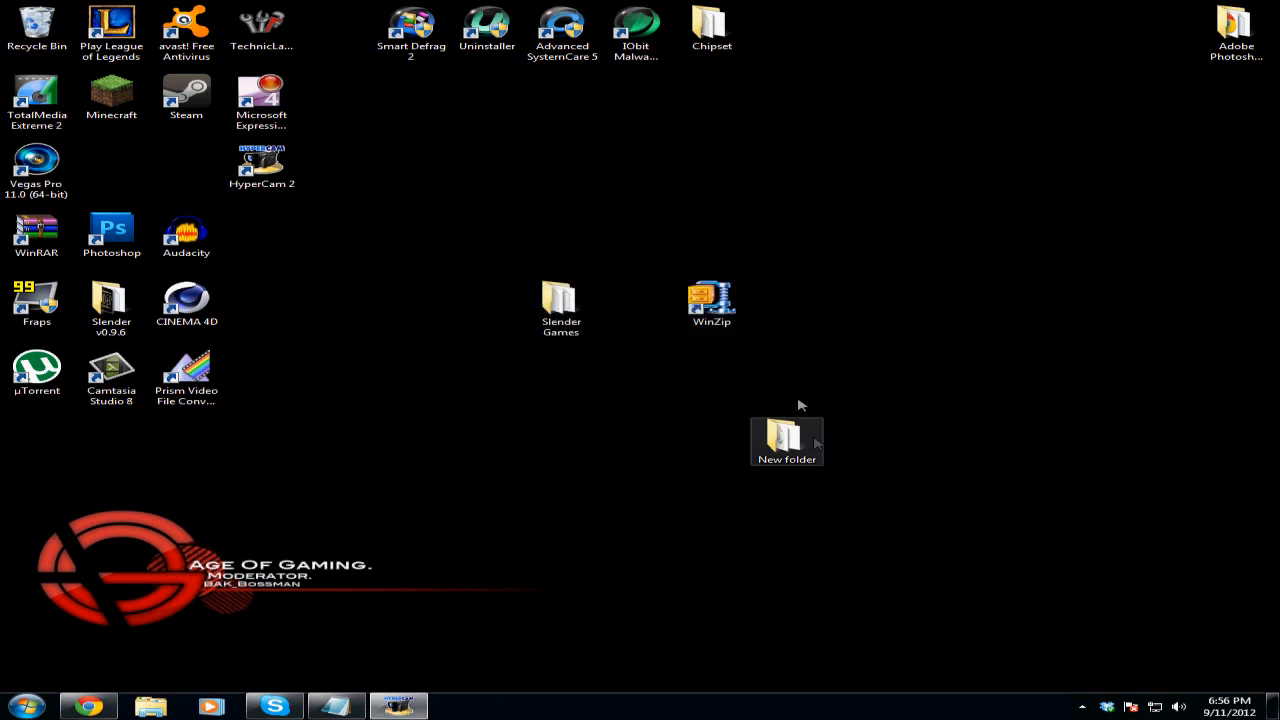
double_click(793, 443)
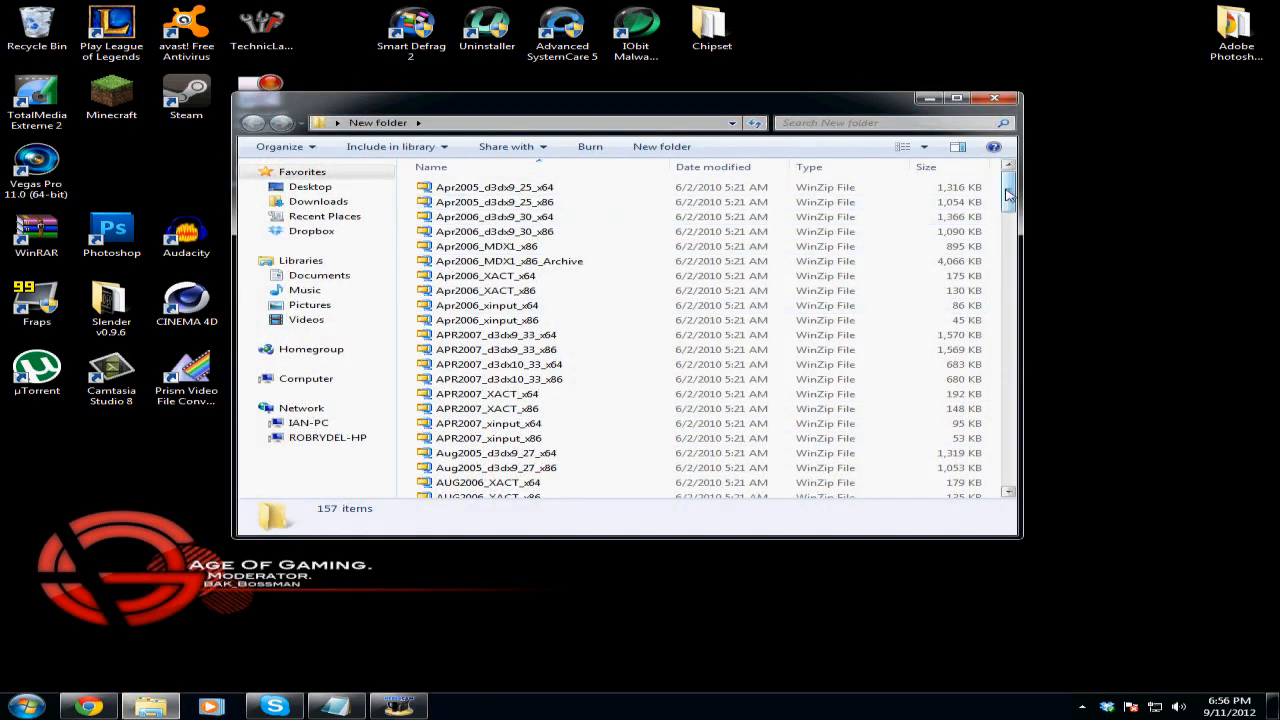
drag(1010, 195, 1010, 290)
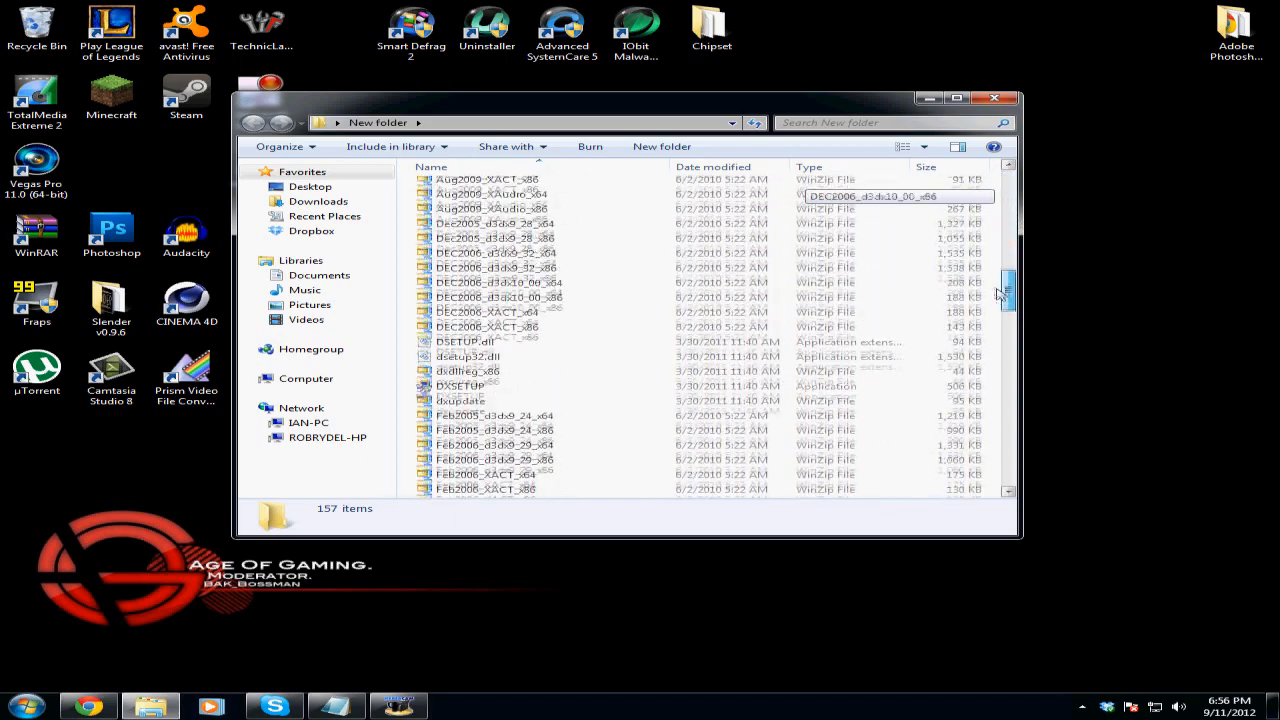
mouse_move(460, 396)
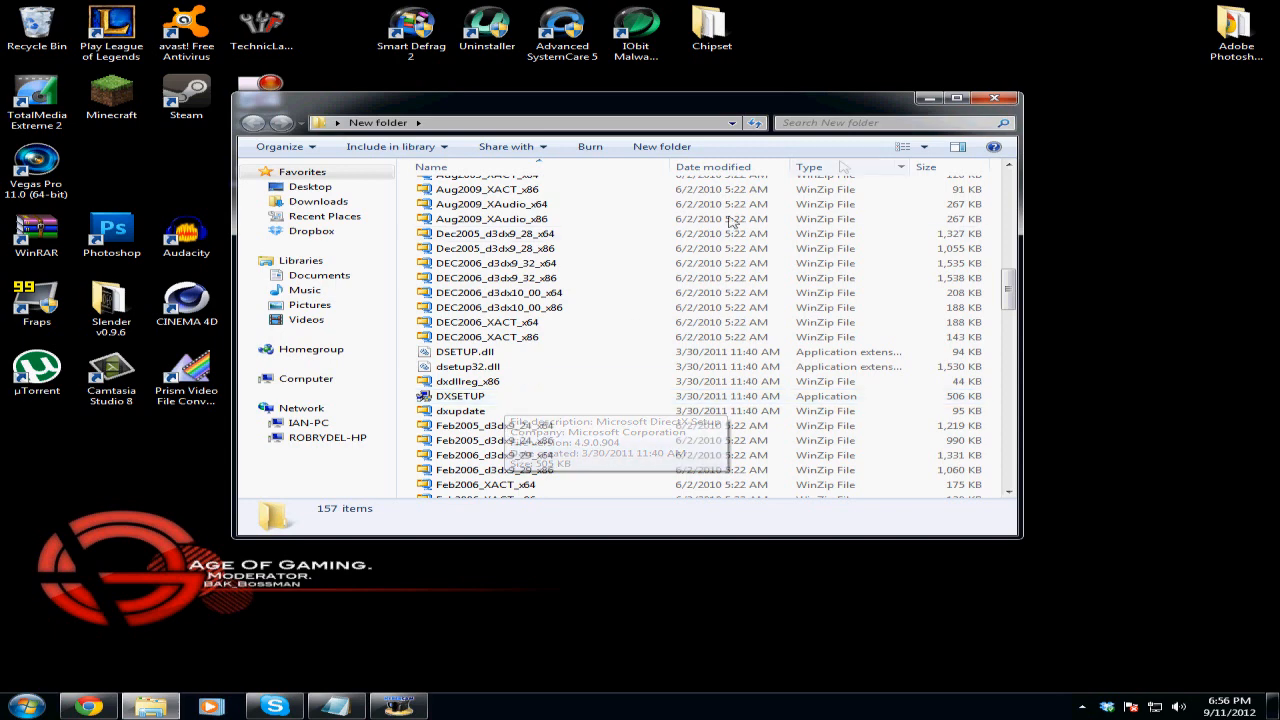
click(995, 98)
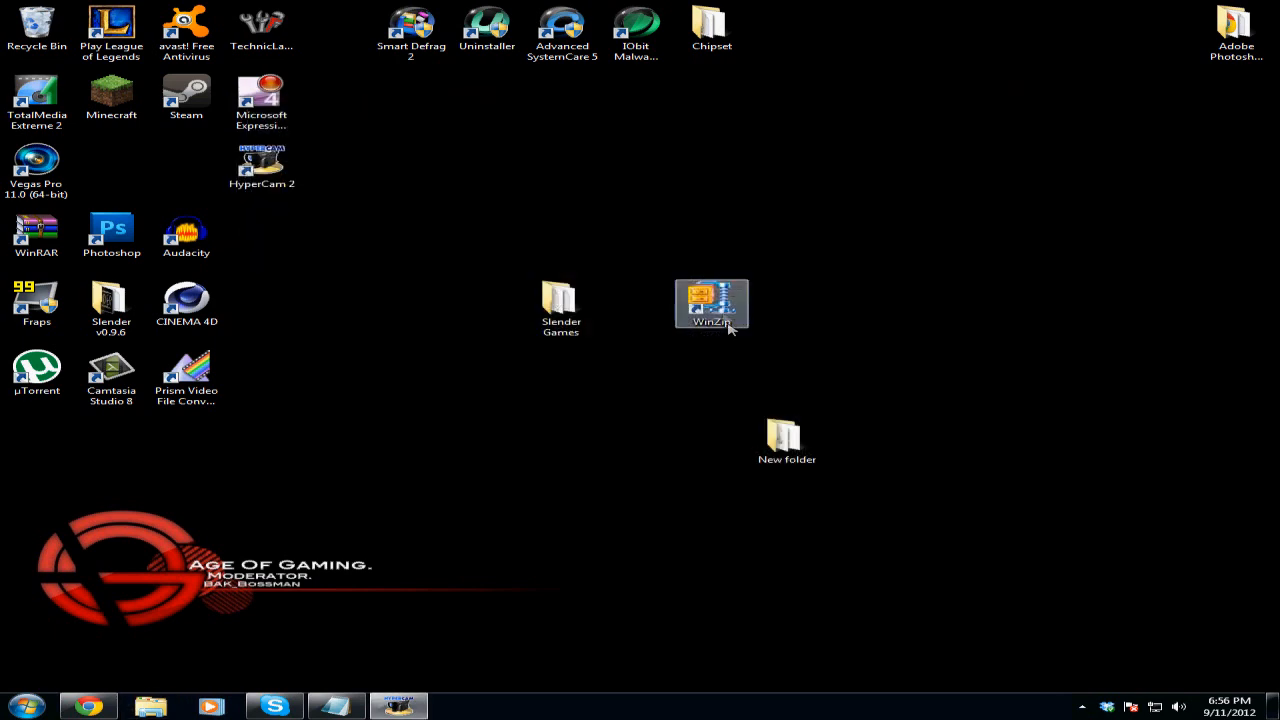
Move WinZip beside HyperCam and New folder below Adobe Photoshop at top-right.
drag(731, 327, 112, 170)
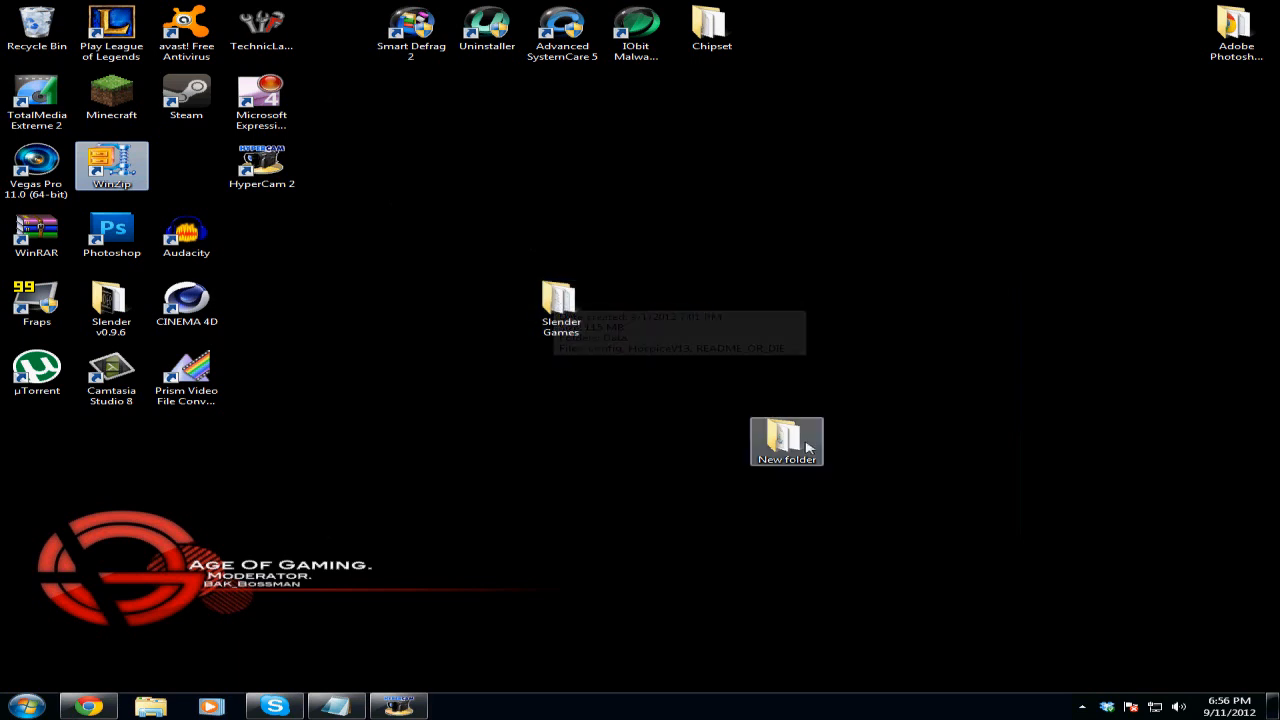
drag(787, 440, 1237, 98)
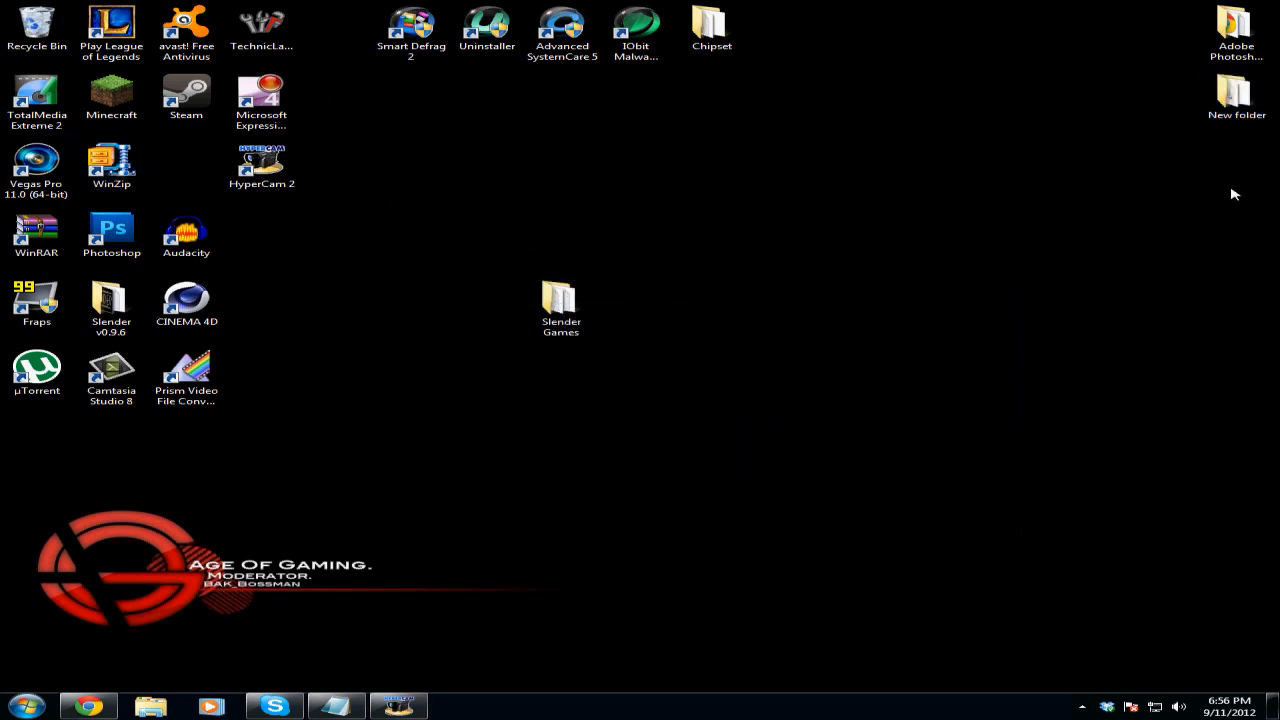
mouse_move(1237, 97)
mouse_down()
mouse_move(1192, 158)
mouse_move(1252, 100)
mouse_up()
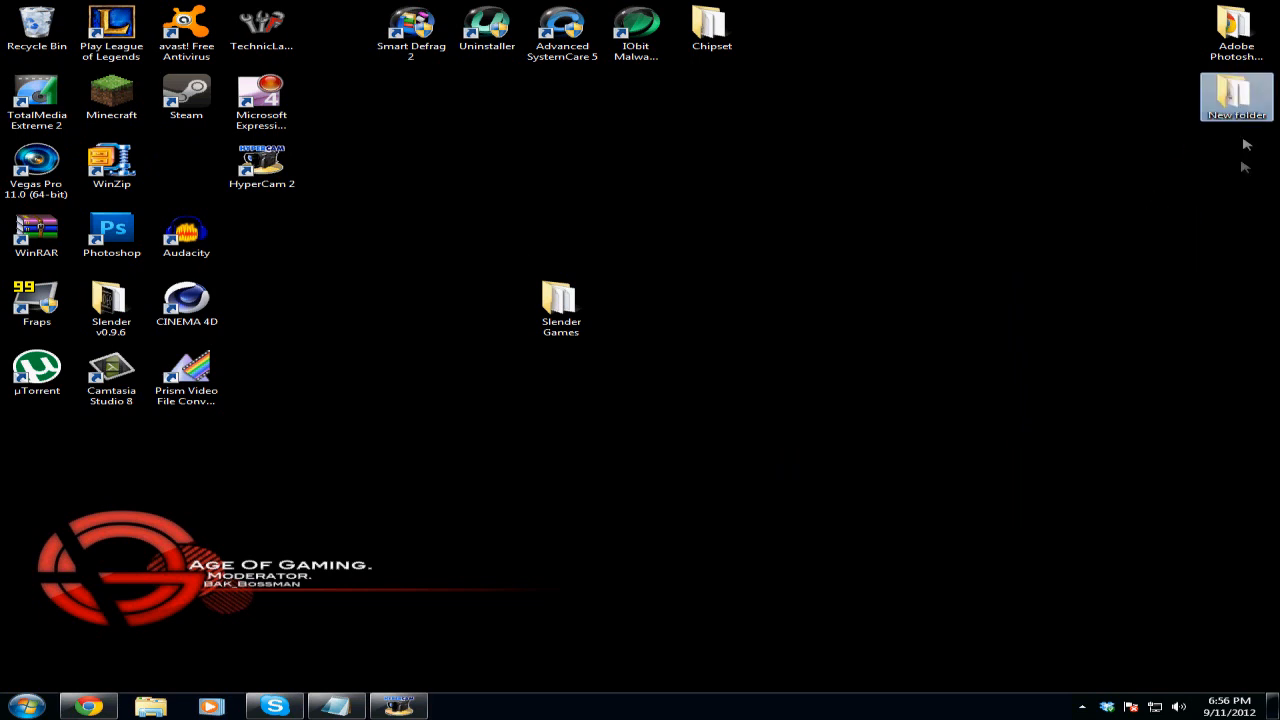
Move the Slender Games folder into the left icon columns under Steam.
click(545, 333)
drag(545, 333, 186, 180)
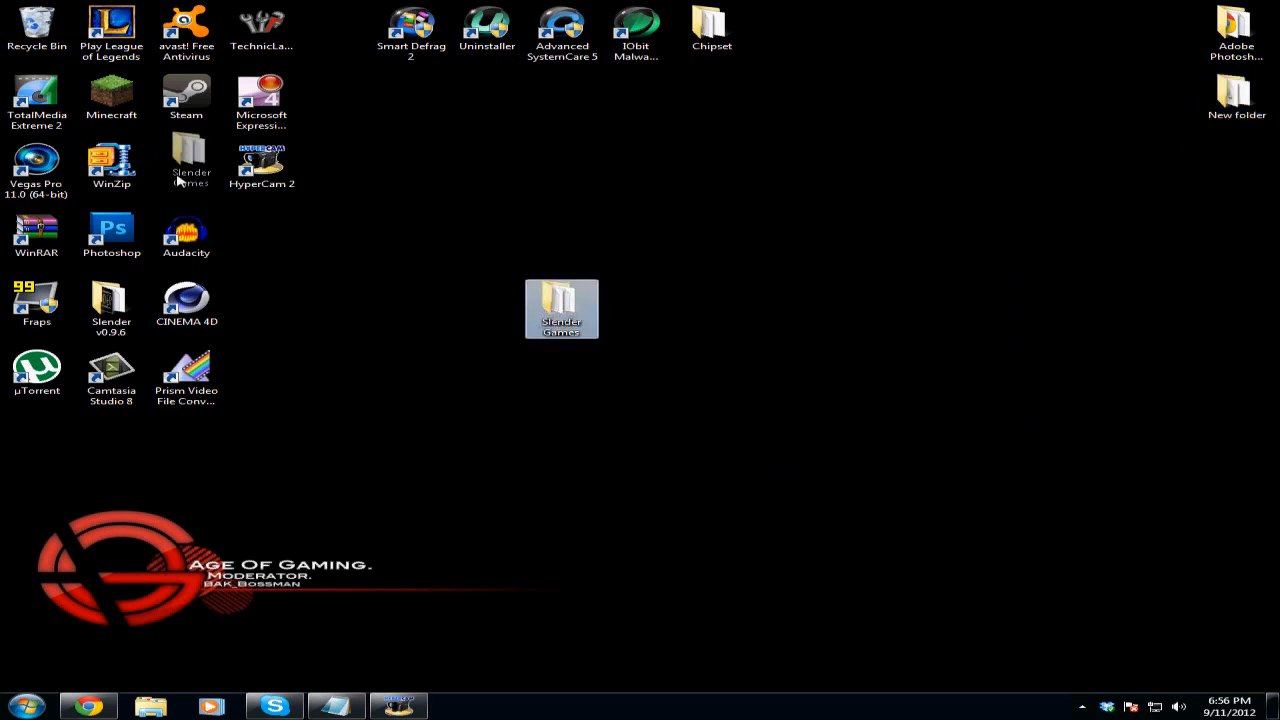
click(303, 250)
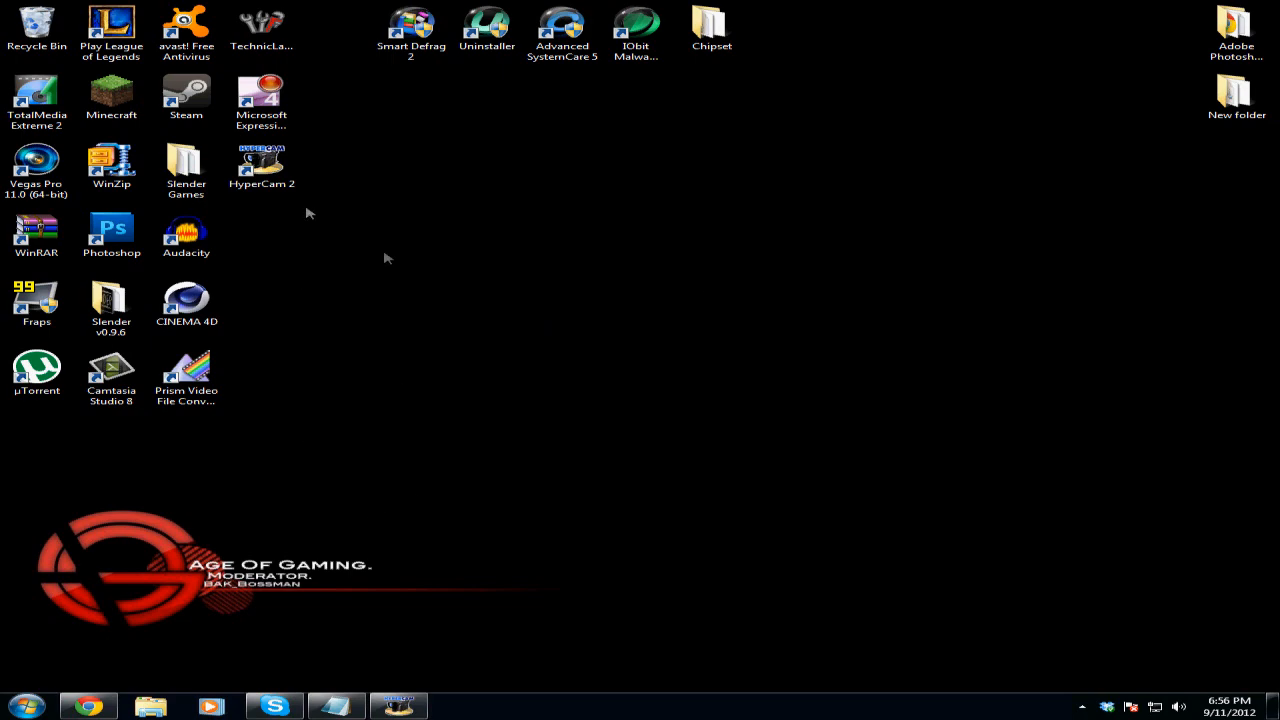
Open the Slender Games folder to start HospiceV13, then close the folder window.
double_click(186, 175)
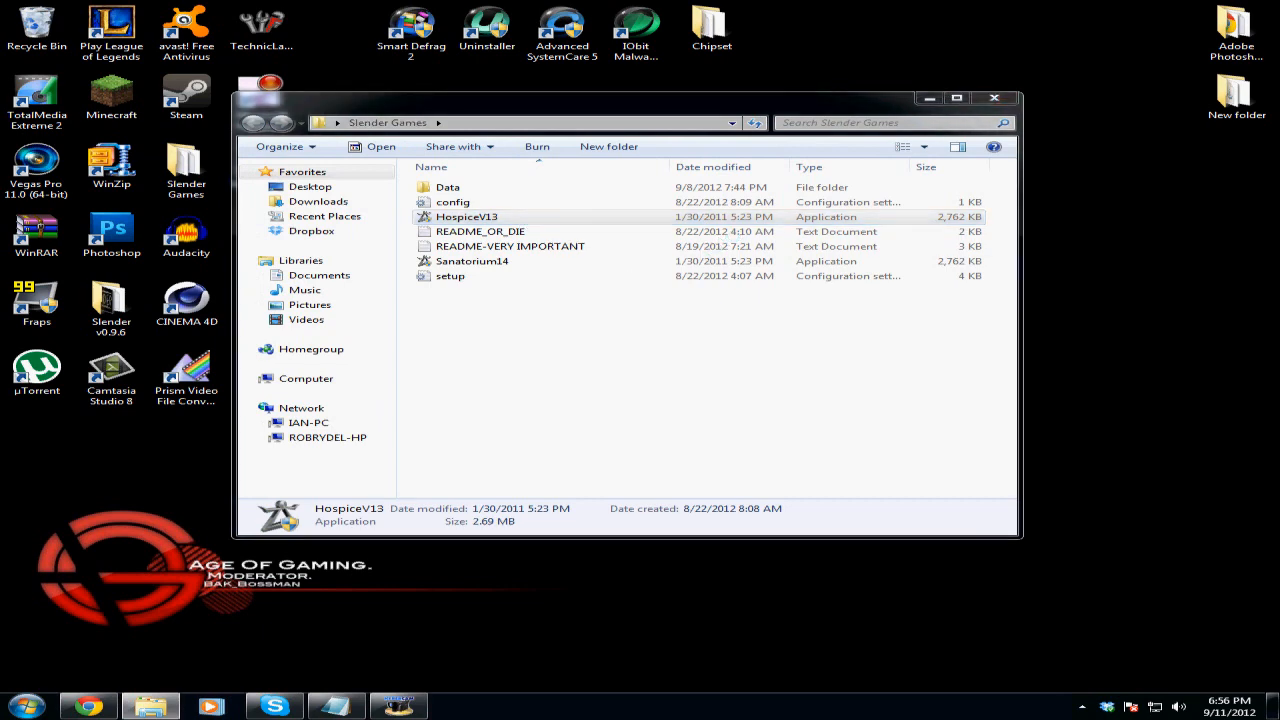
click(994, 97)
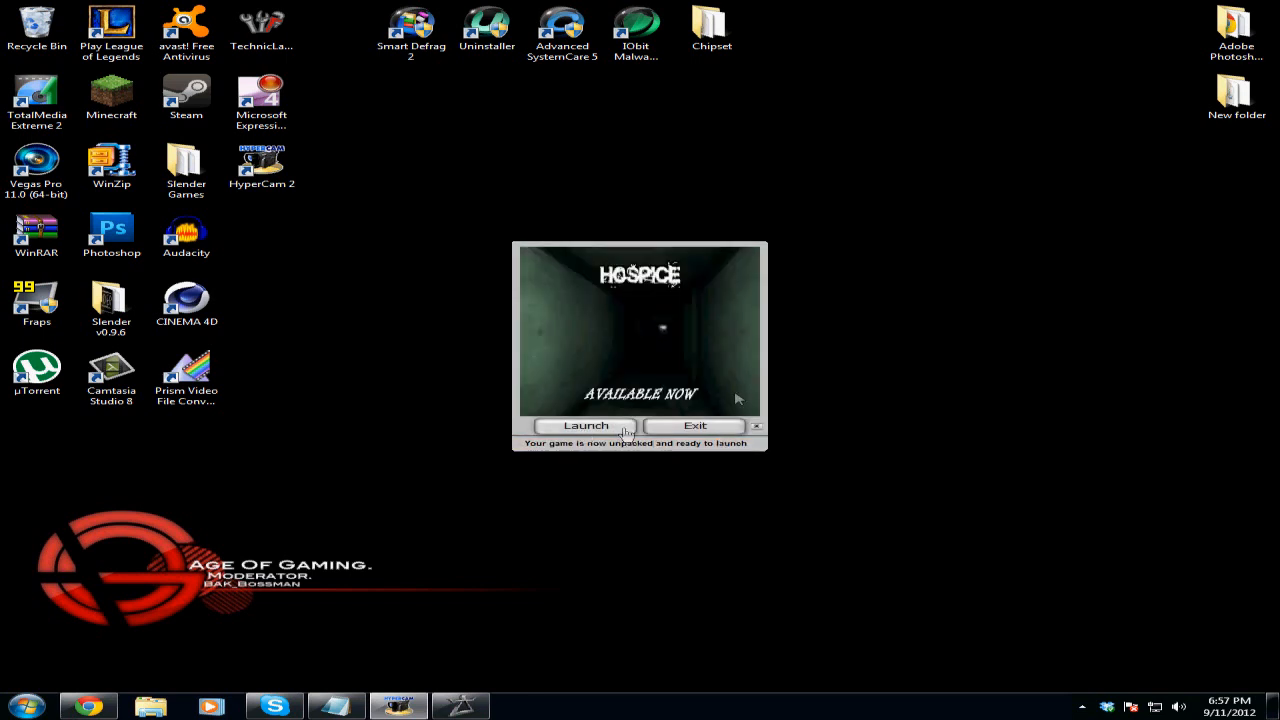
Exit the Hospice launcher, leaving only the desktop showing.
click(689, 428)
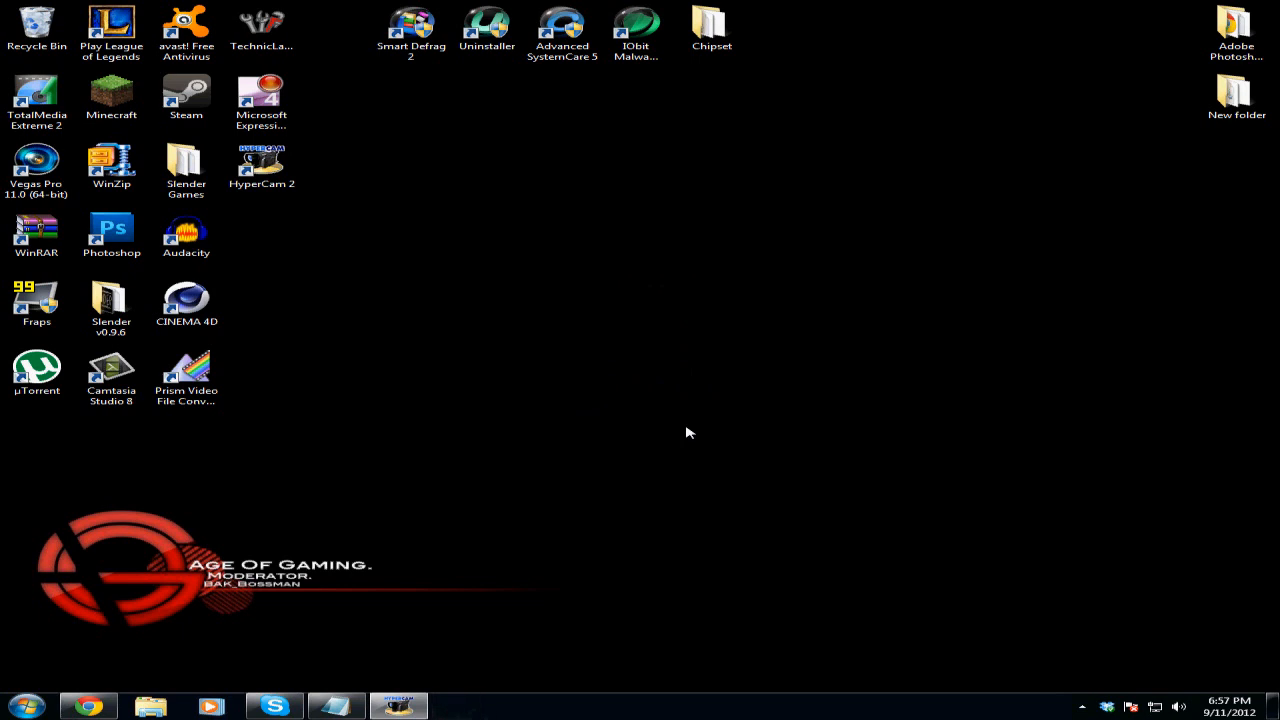